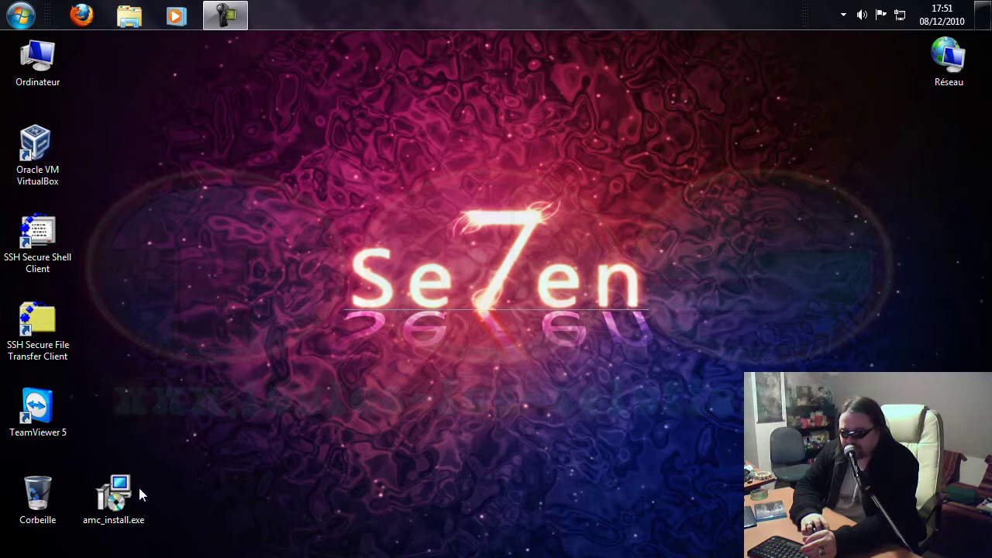
Launch the amc_install.exe installer from the desktop and accept the license agreement.
double_click(118, 501)
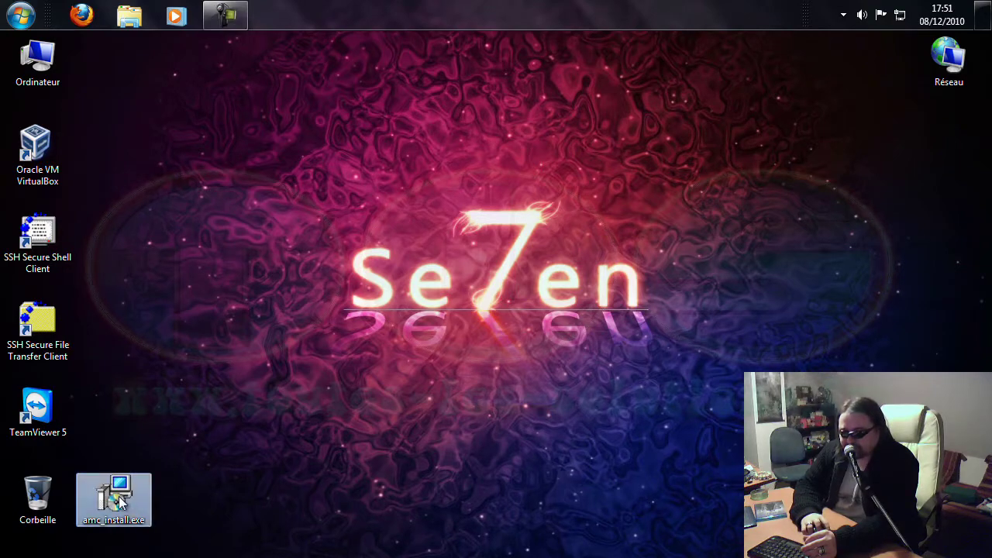
click(538, 312)
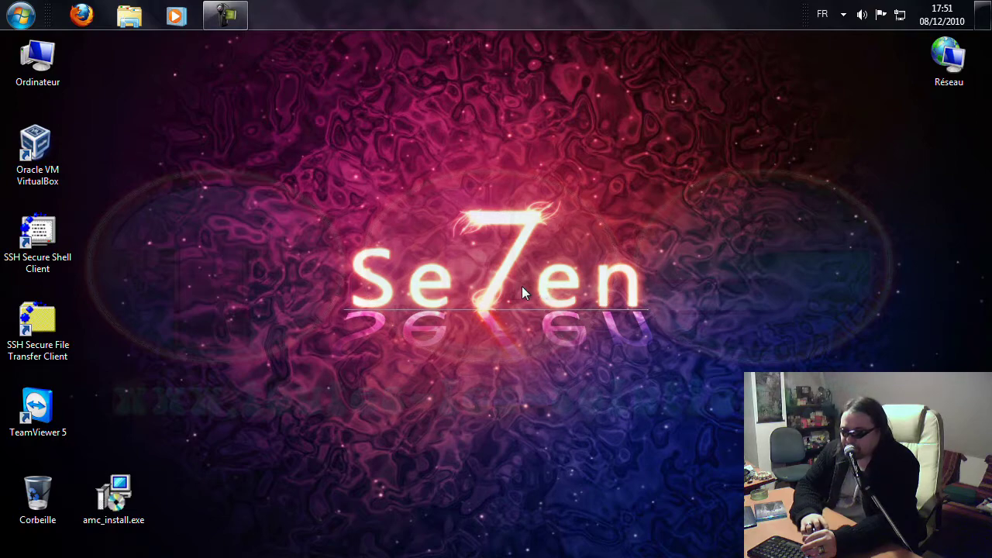
click(586, 424)
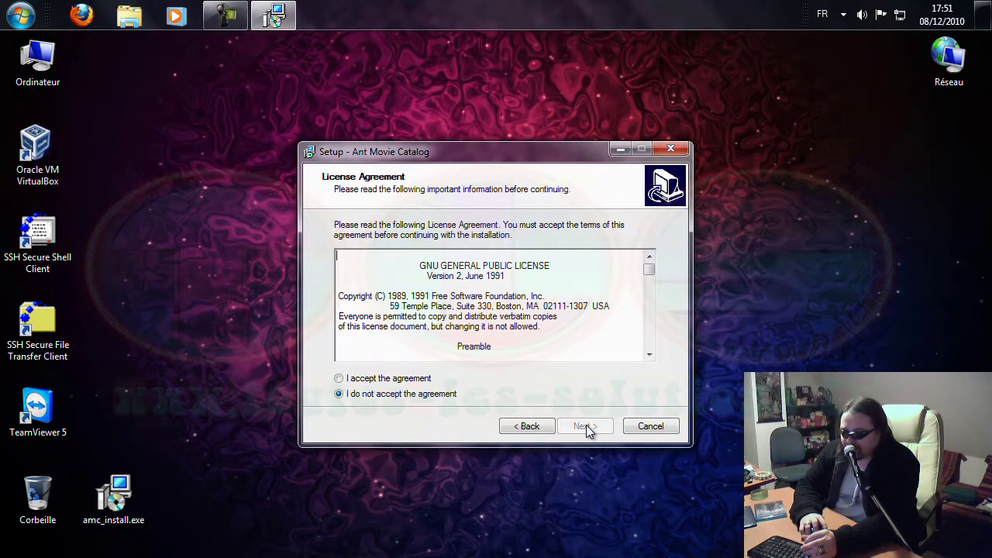
click(383, 380)
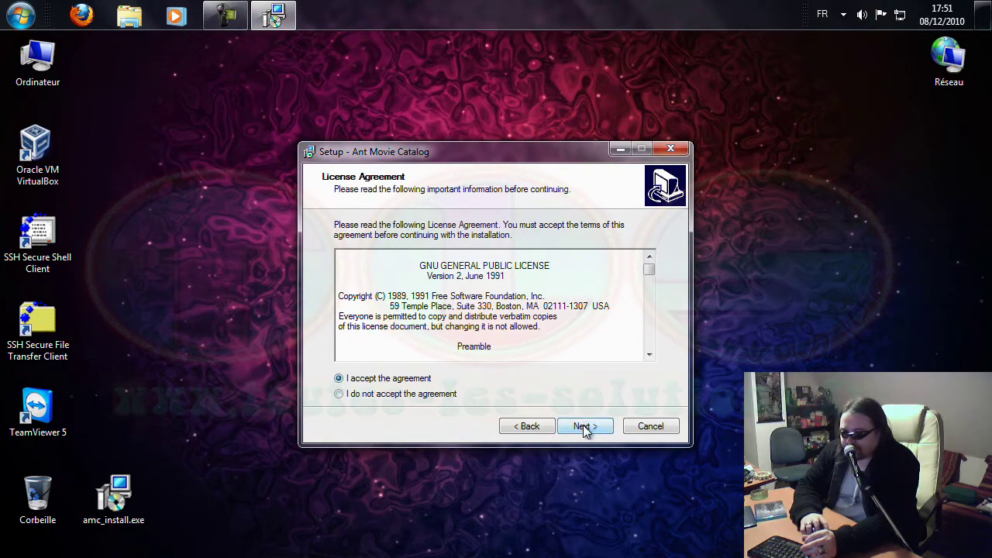
click(583, 425)
click(583, 426)
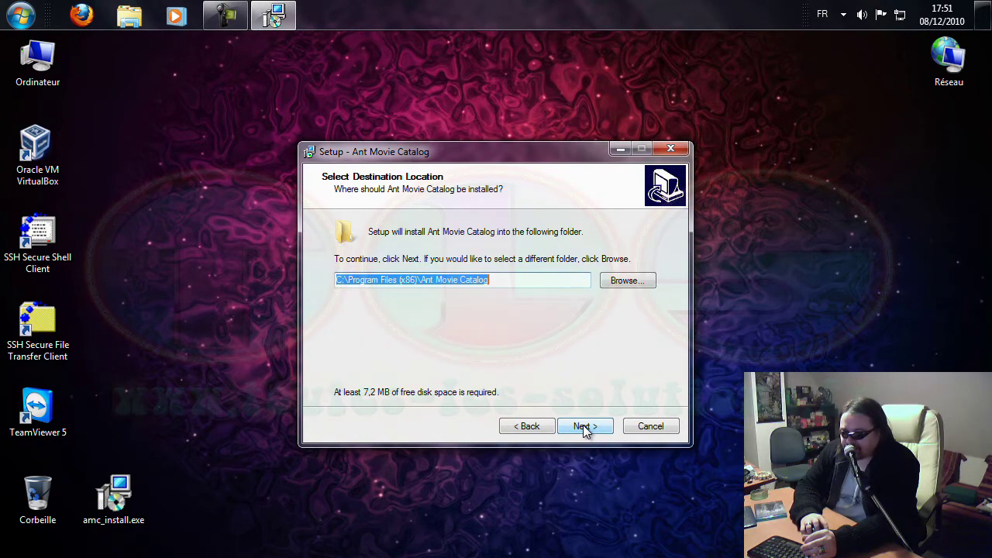
Install Ant Movie Catalog in the default folder with the full set of components, and finish the setup.
click(583, 428)
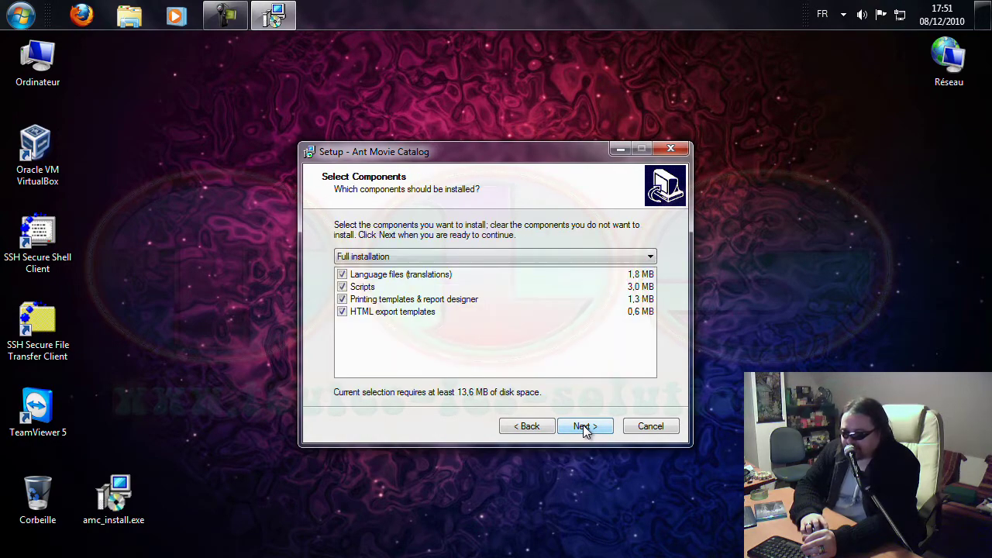
click(583, 425)
click(583, 426)
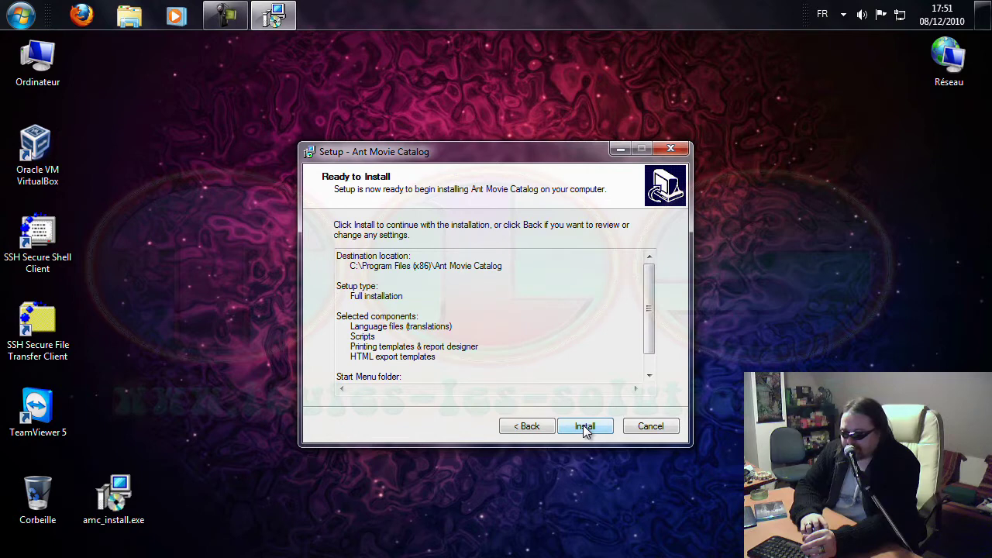
click(583, 426)
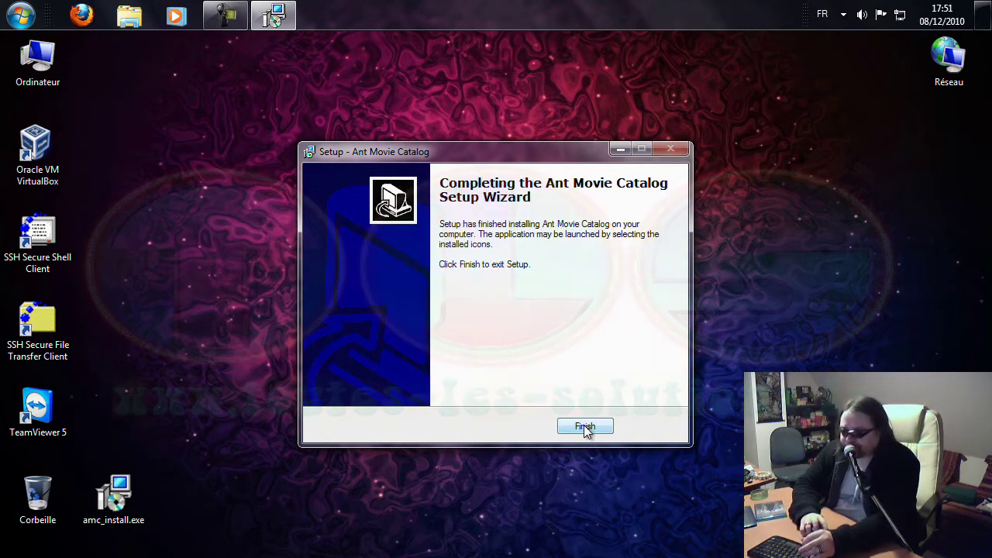
click(594, 432)
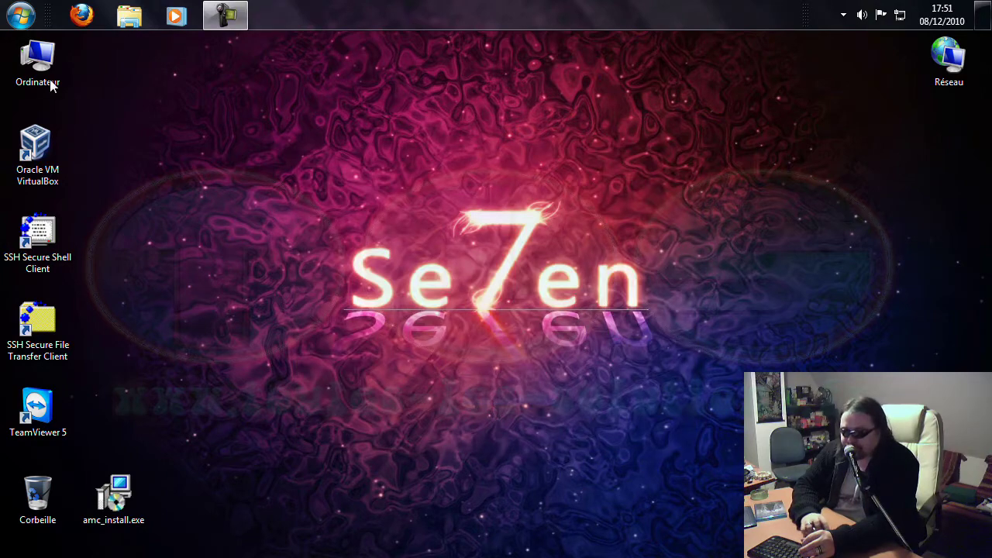
Launch Ant Movie Catalog from the installed programs.
click(28, 28)
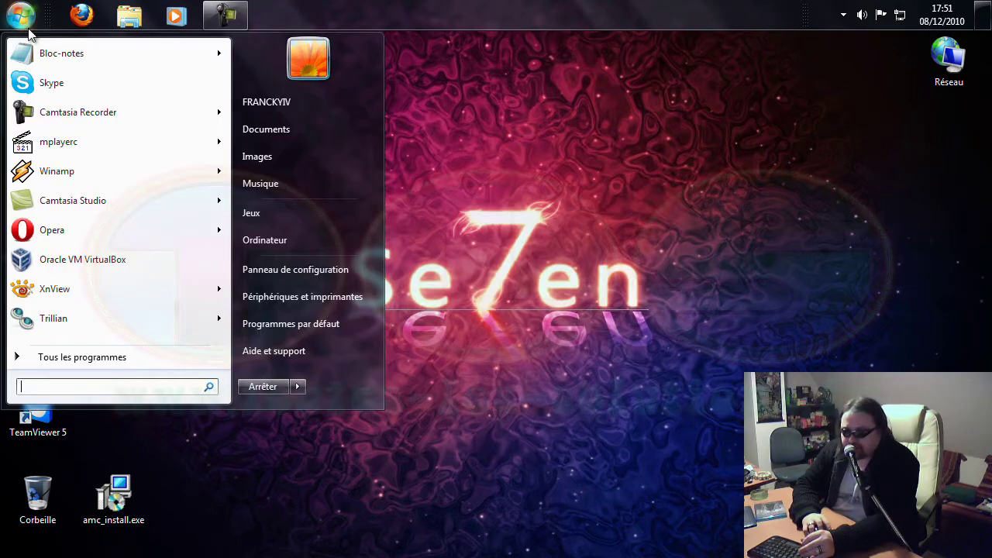
click(108, 357)
click(94, 91)
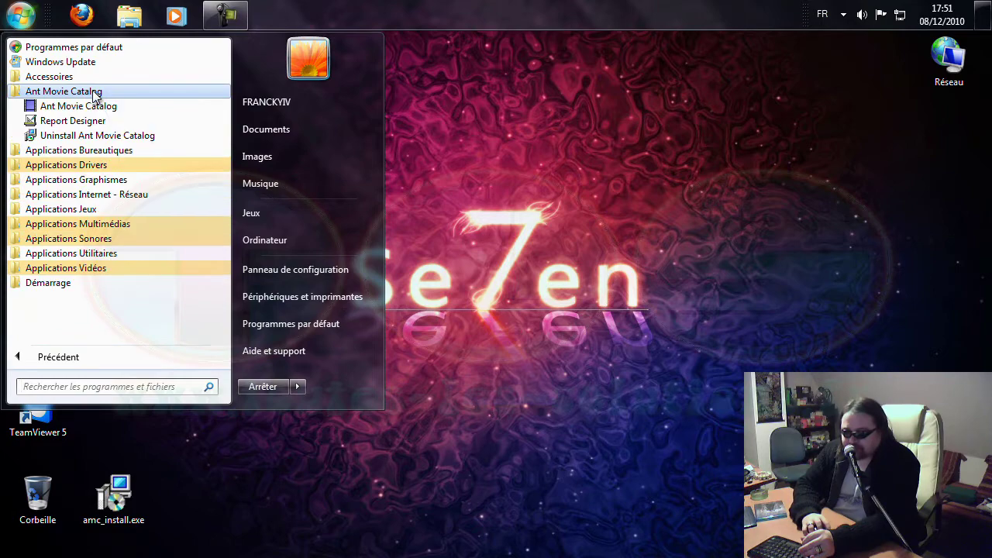
click(97, 103)
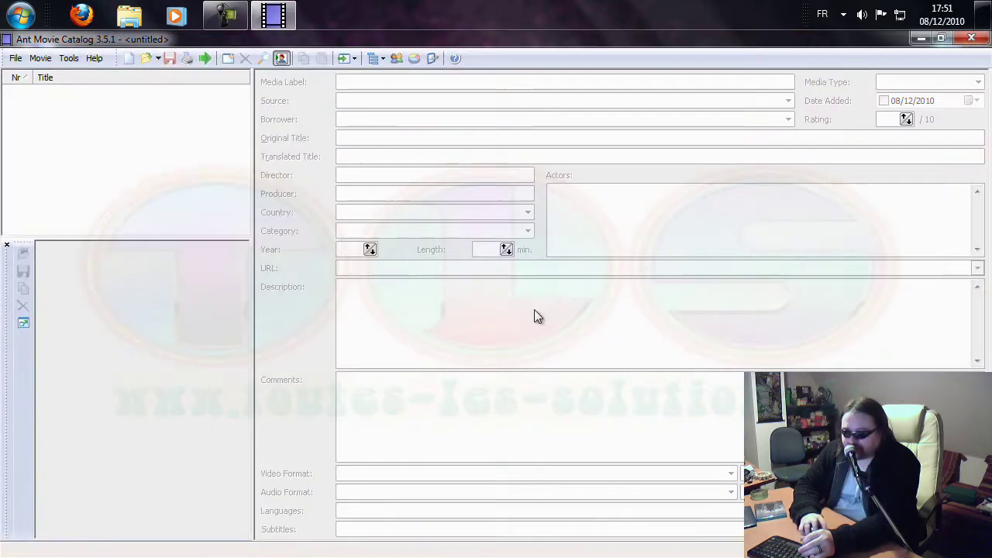
Change the user interface language to French.
click(73, 58)
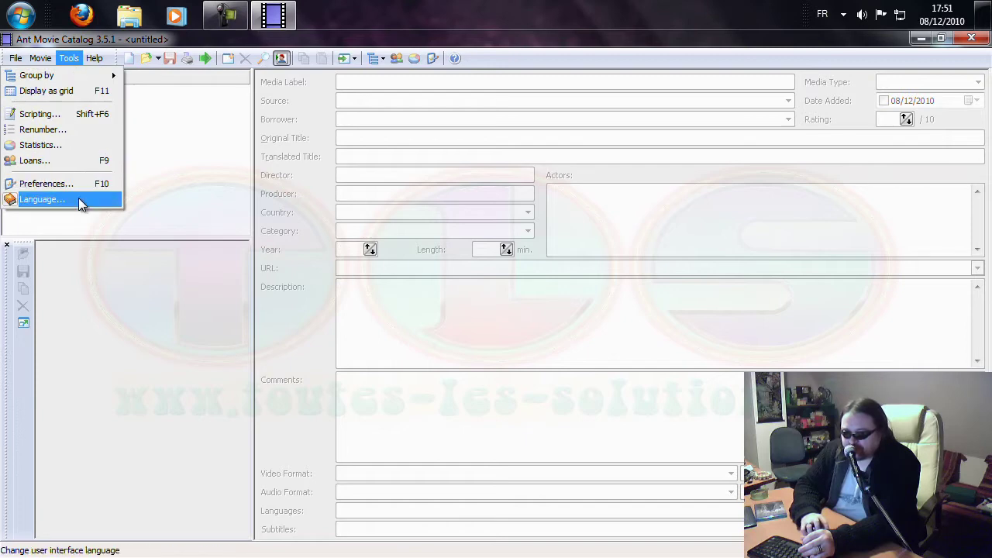
click(78, 199)
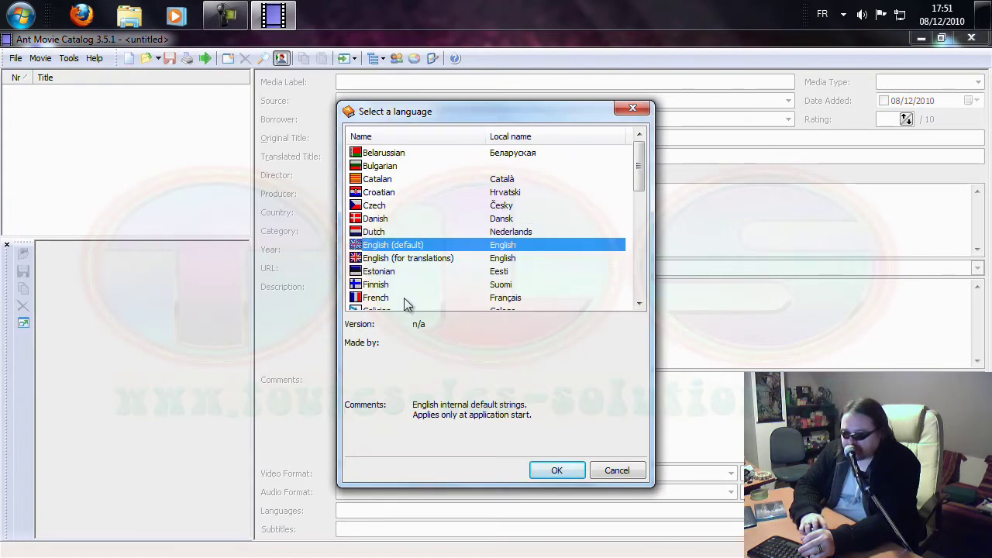
click(404, 298)
click(565, 472)
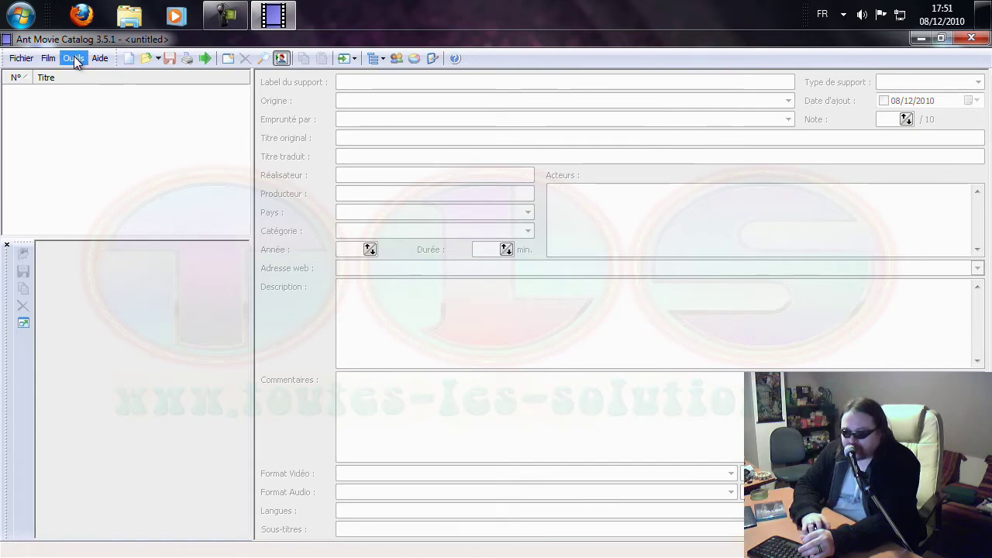
Add a new film to the catalog with the number 1.
click(49, 60)
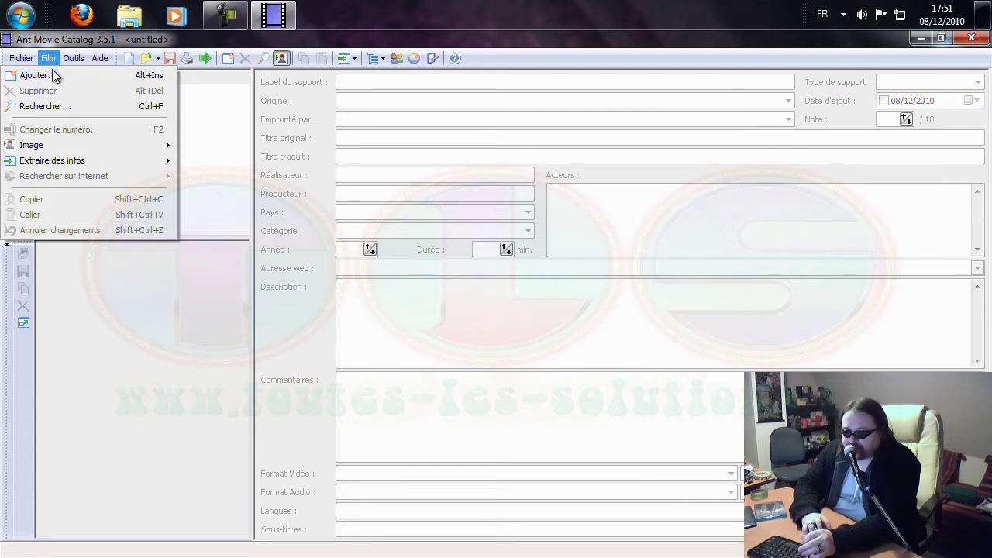
click(34, 76)
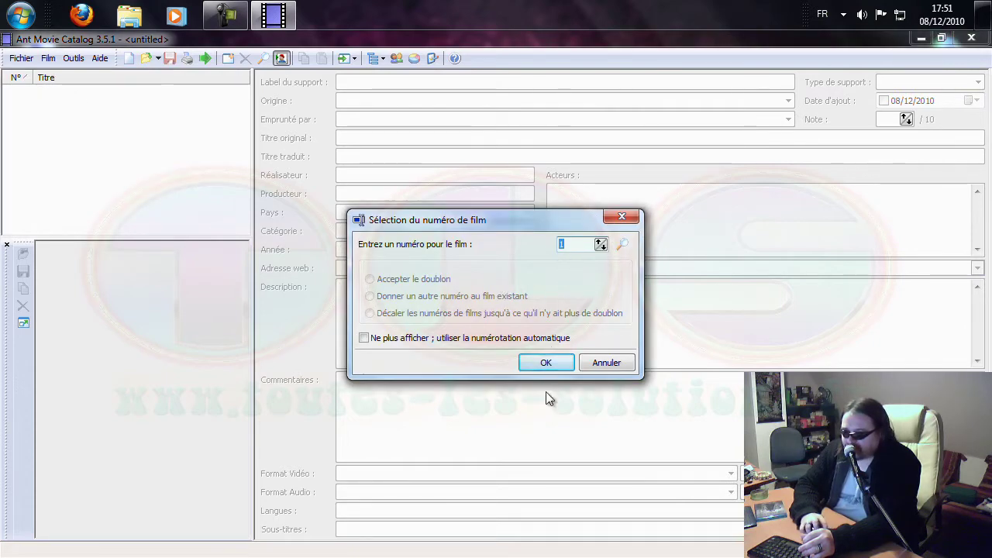
click(545, 361)
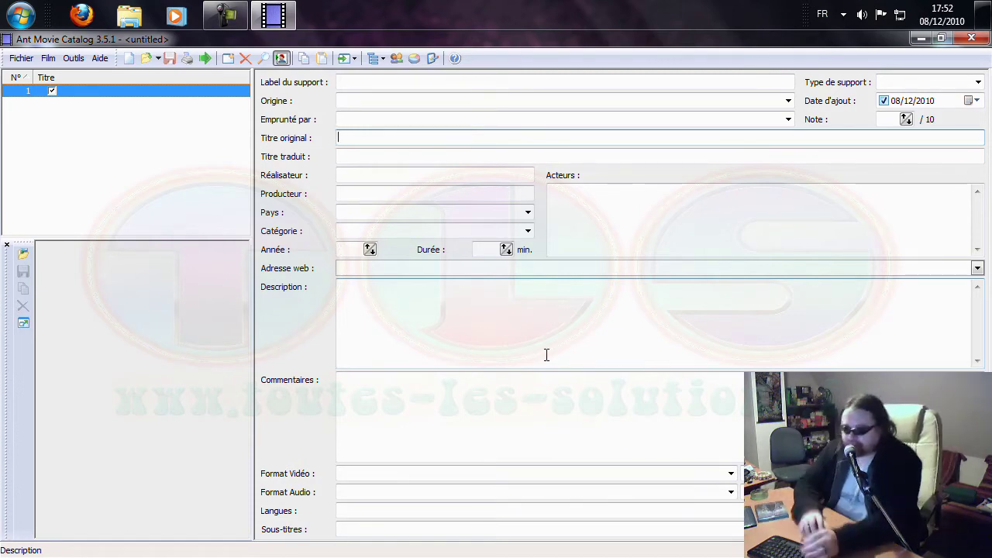
Look through the websites offered for searching film information on the internet, without choosing one.
click(48, 59)
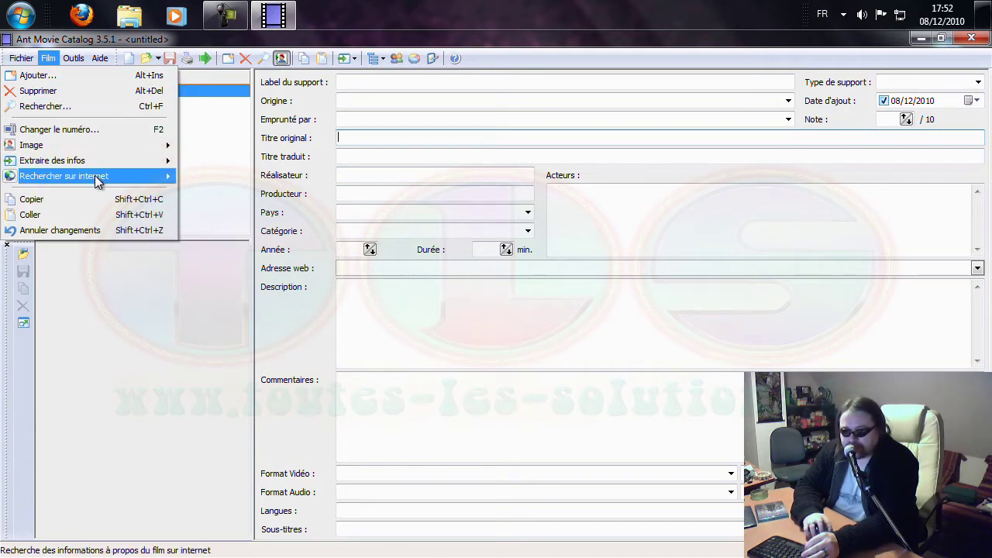
mouse_move(99, 179)
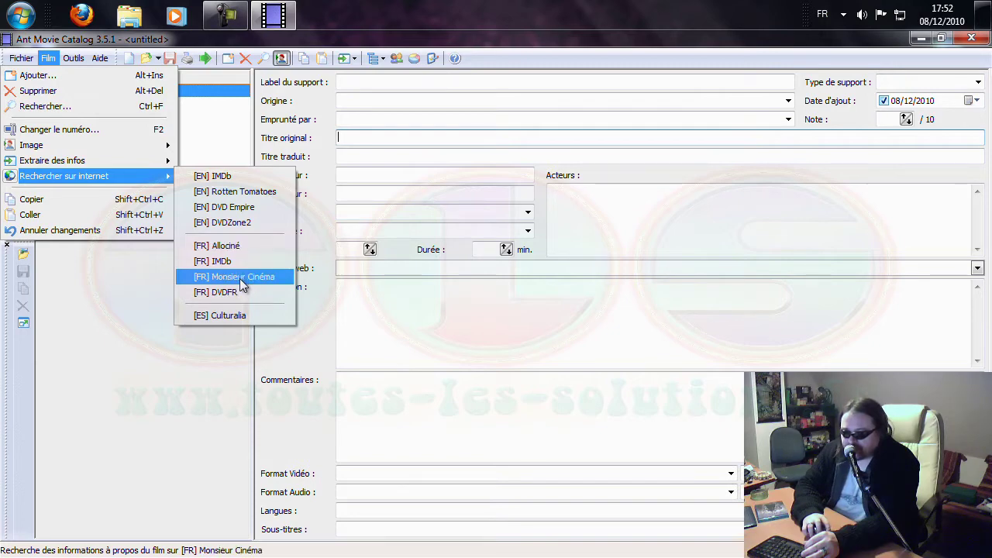
click(133, 269)
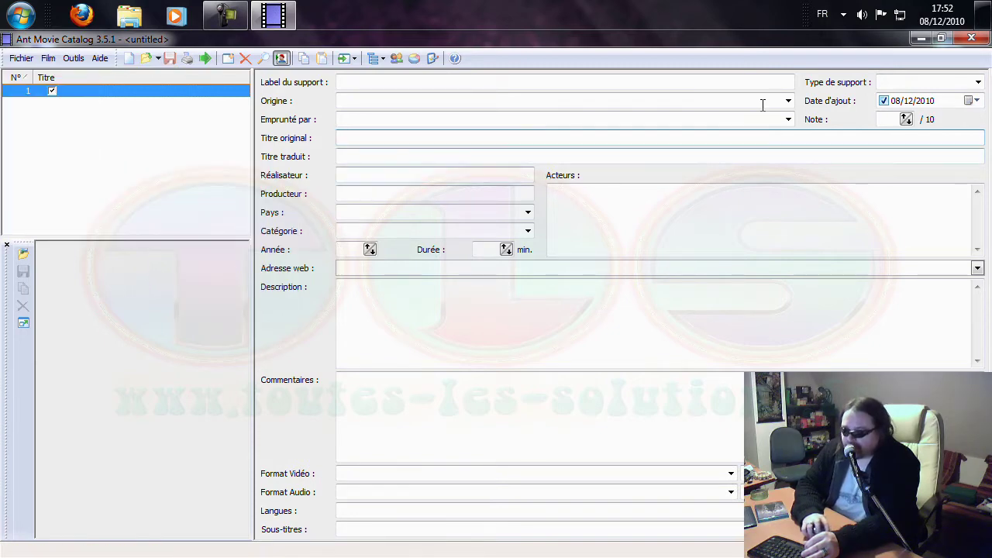
key(super+d)
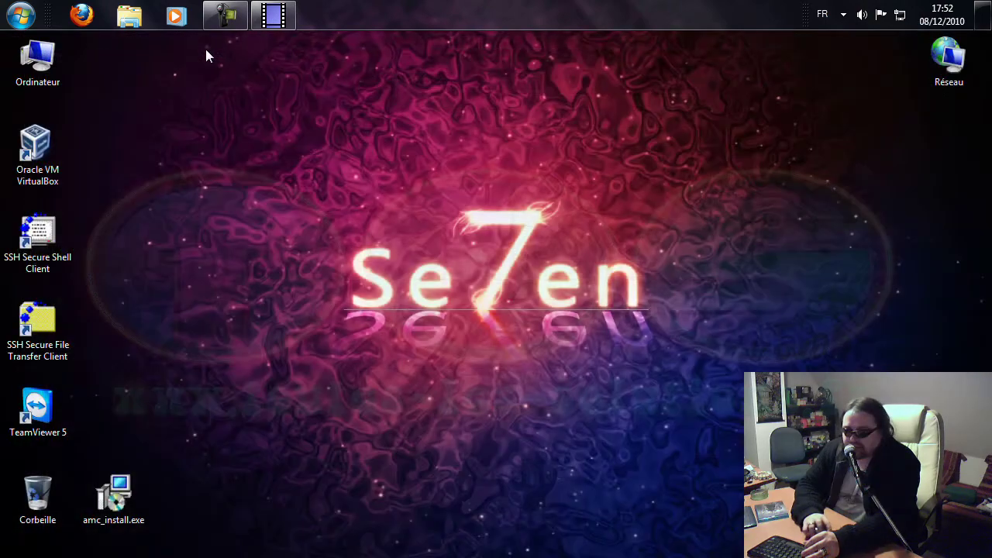
click(84, 15)
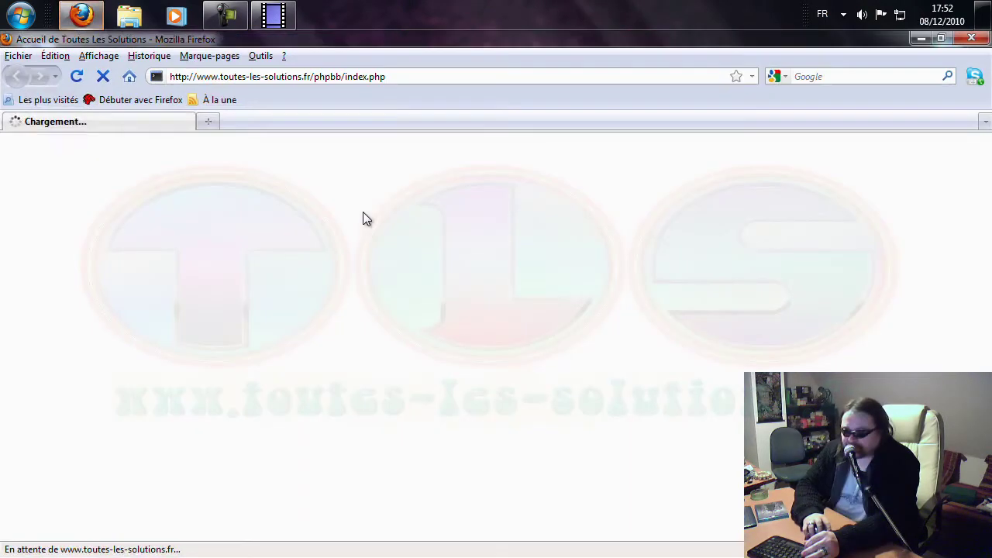
key(ctrl+l)
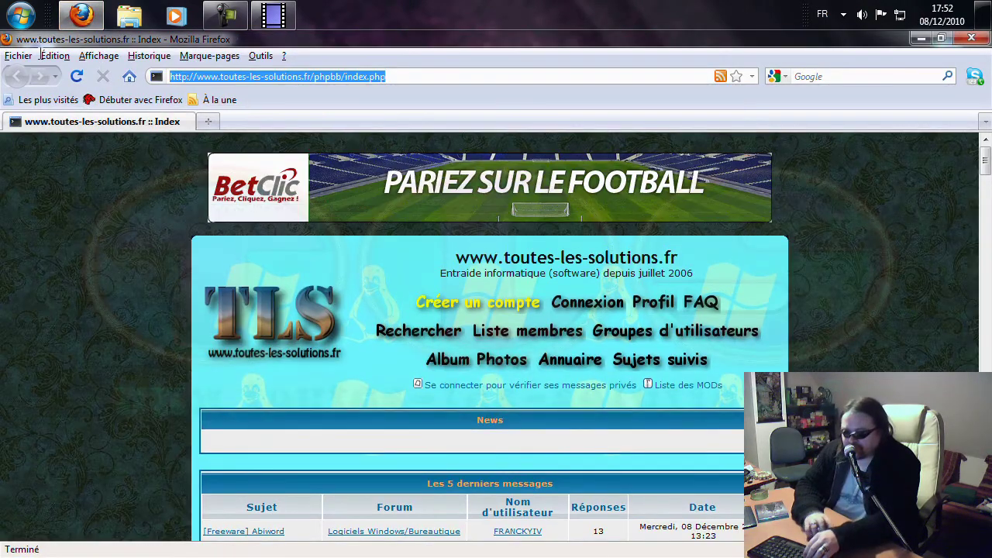
text(www.moviec)
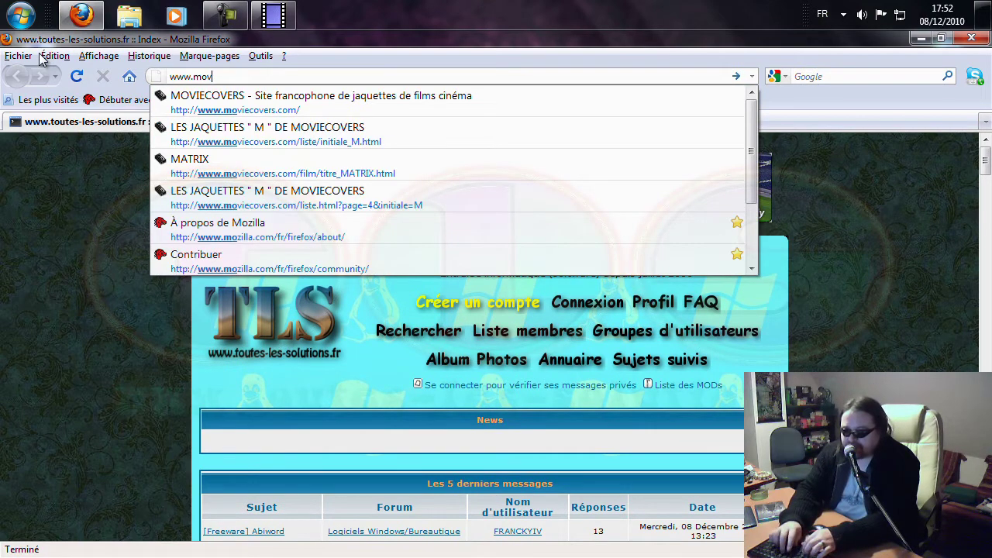
text(overs.com)
key(Return)
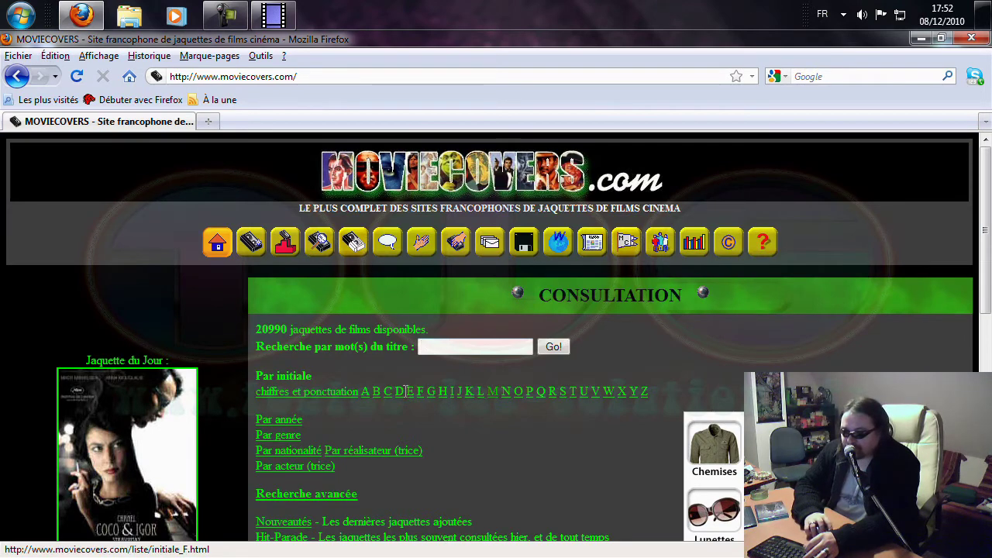
Open the MATRIX film page from page 4 of the titles beginning with M.
click(493, 392)
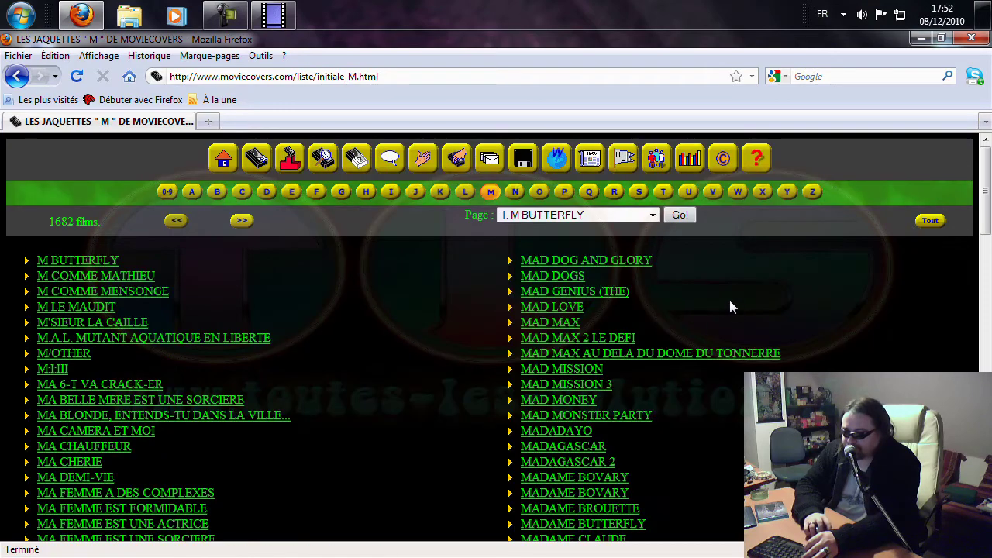
click(651, 217)
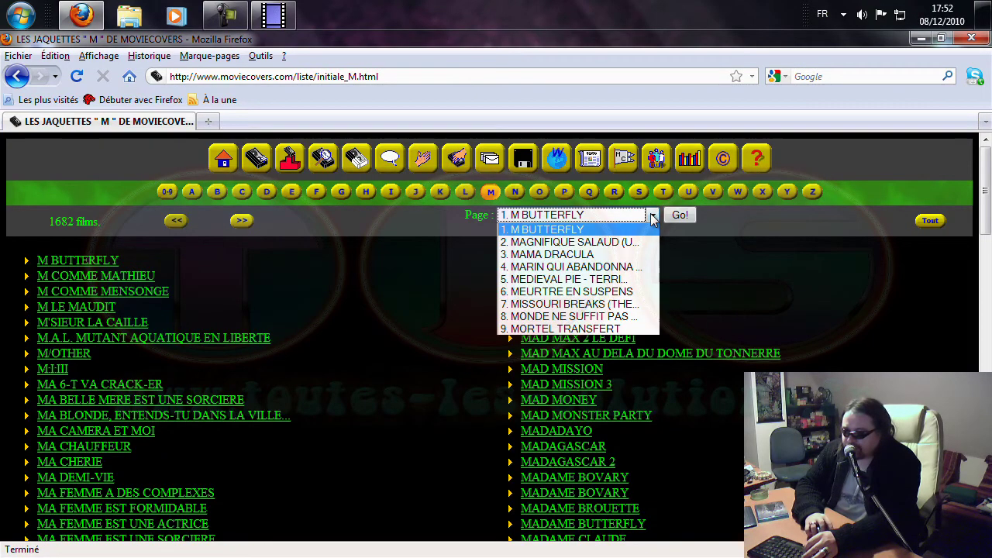
click(593, 268)
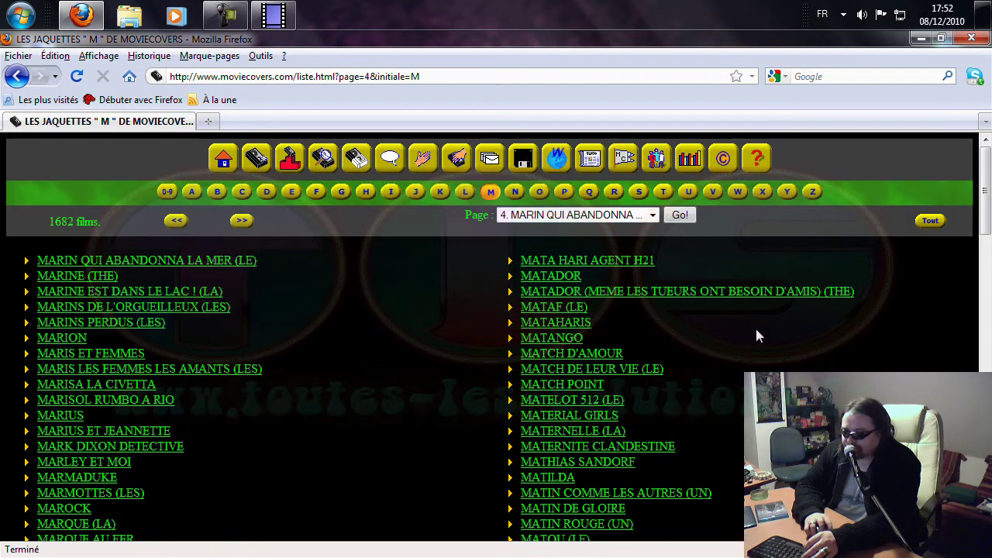
scroll(770, 329, down, 6)
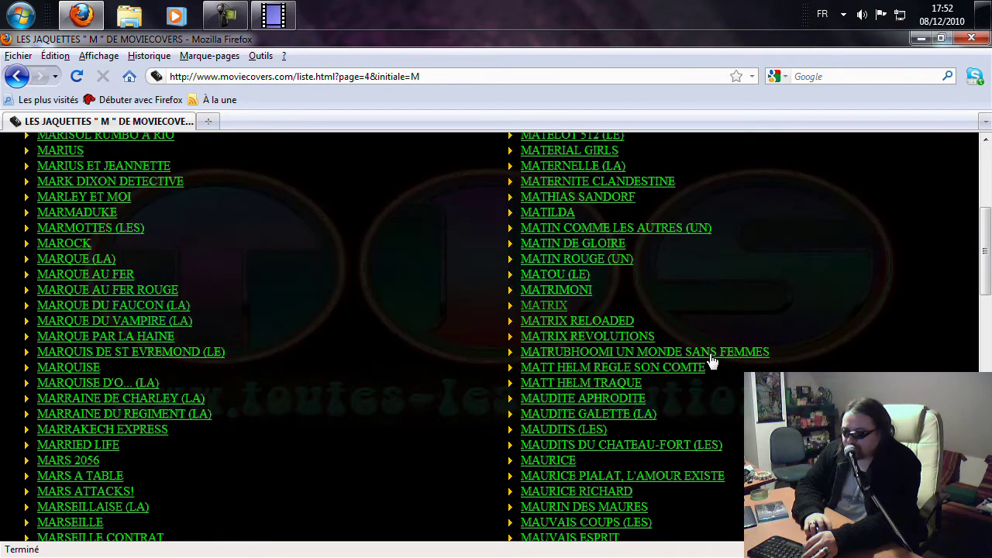
click(555, 310)
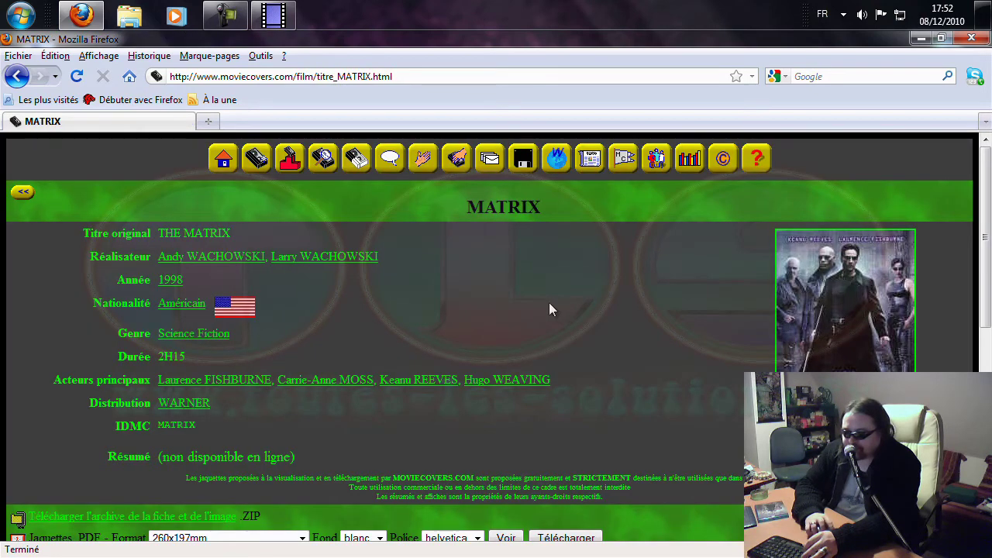
Copy the names of both directors from the MATRIX film page.
drag(382, 254, 165, 258)
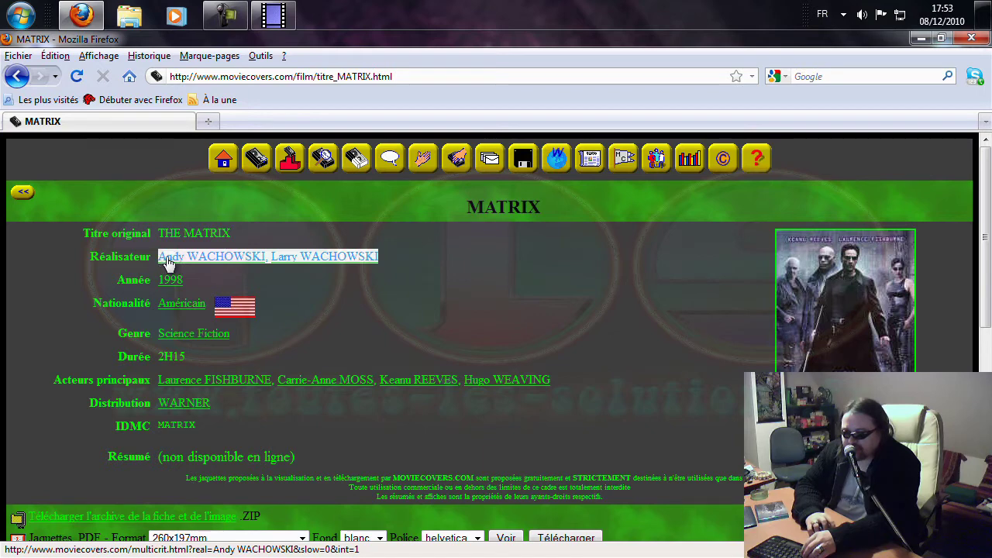
right_click(245, 254)
click(350, 372)
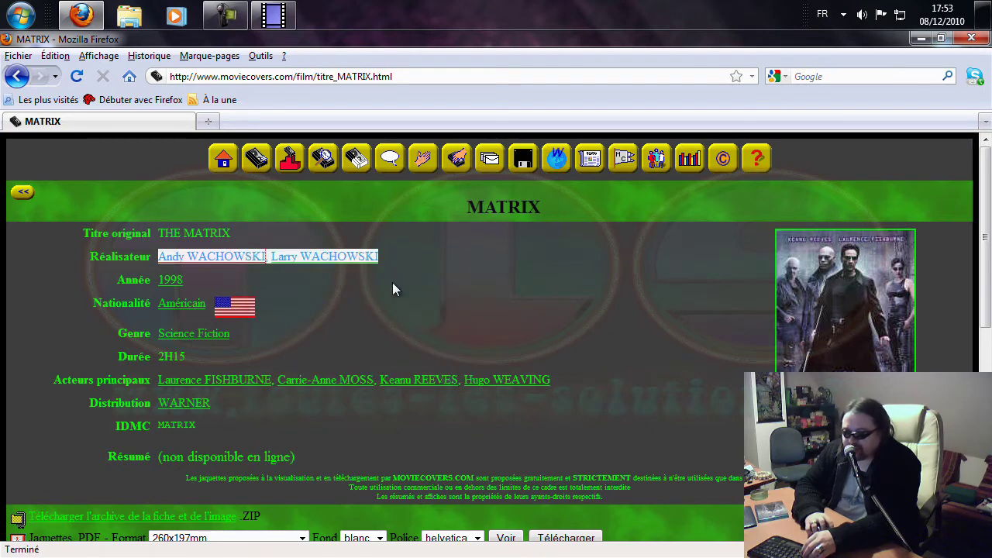
Switch to Ant Movie Catalog and enter MATRIX as both the original title and the translated title.
click(273, 15)
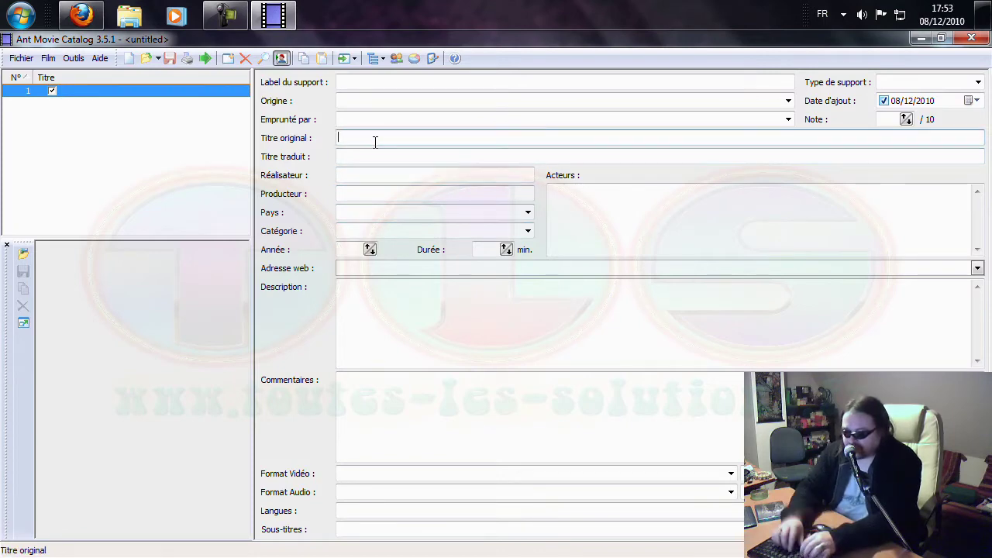
text(MATRIX)
key(Tab)
text(MAT)
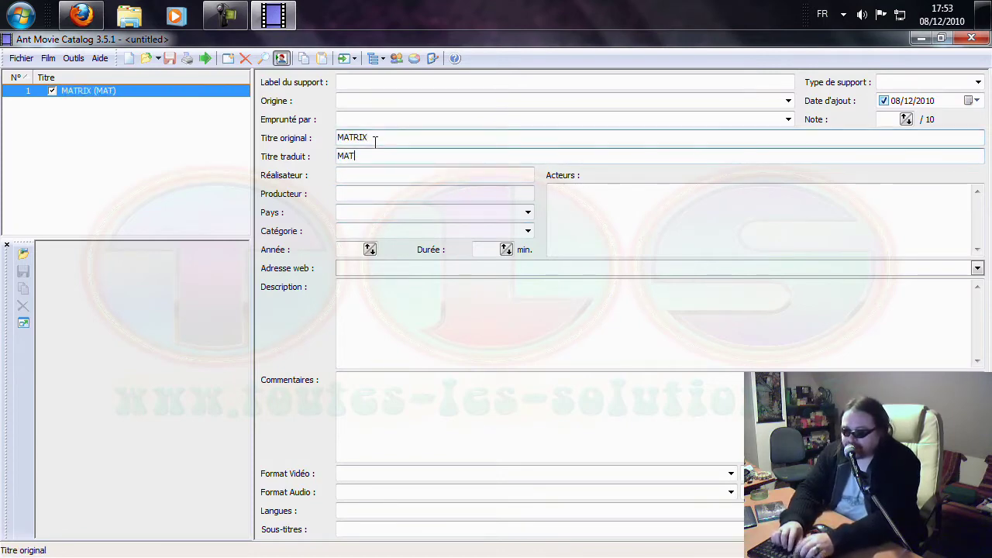
text(RIX)
Paste the copied directors' names into the film's Réalisateur field.
click(361, 174)
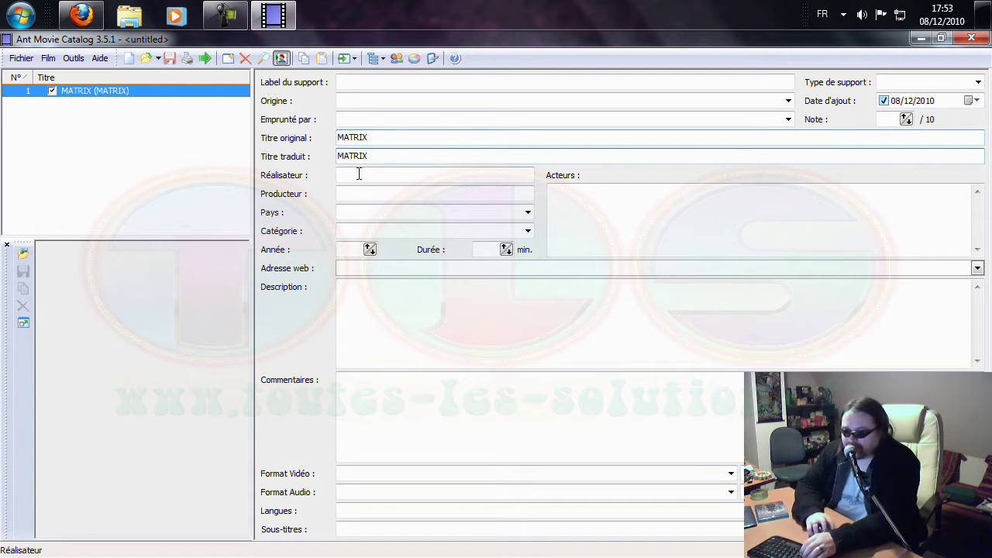
right_click(357, 175)
click(273, 246)
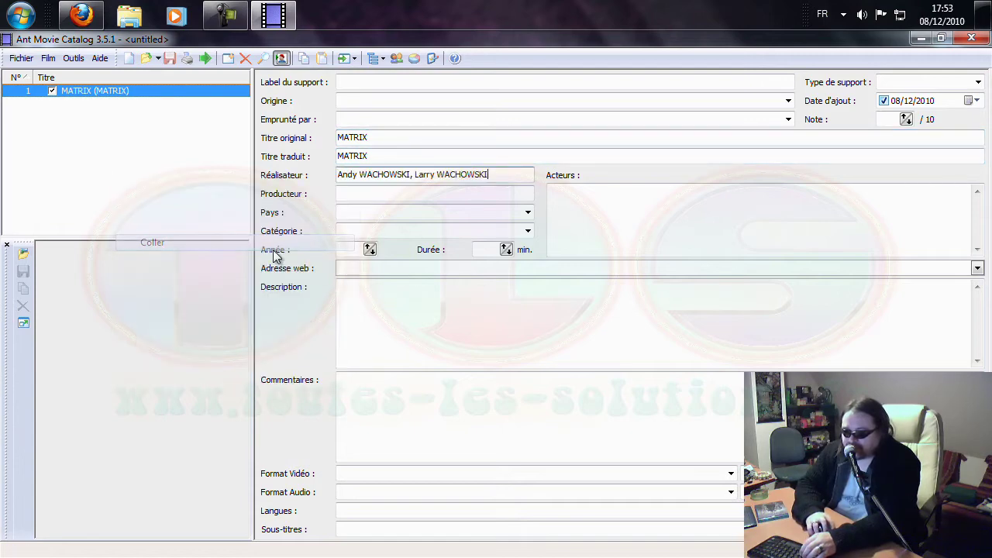
Switch to Firefox and copy the names of all the main actors from the MATRIX film page.
key(alt+Tab)
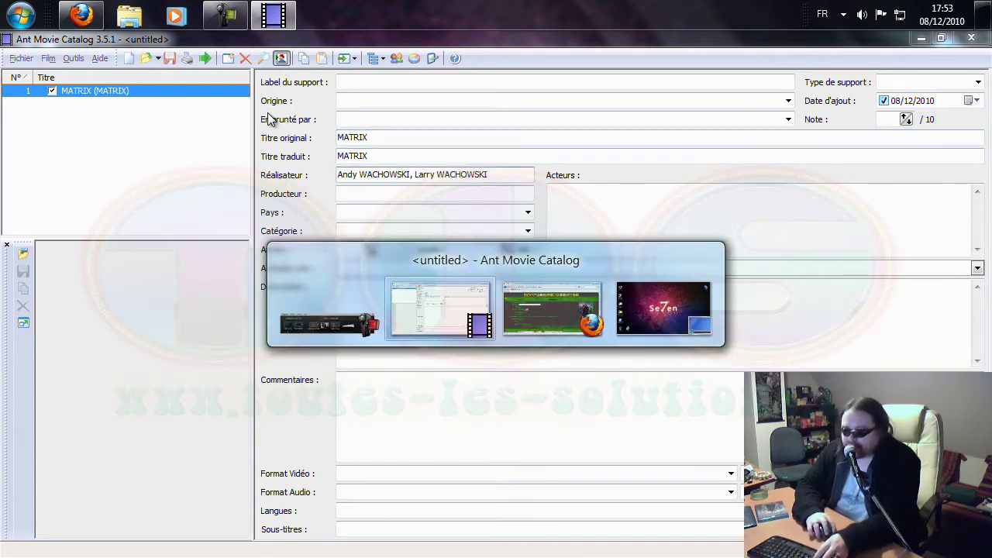
key(Tab)
key(Tab)
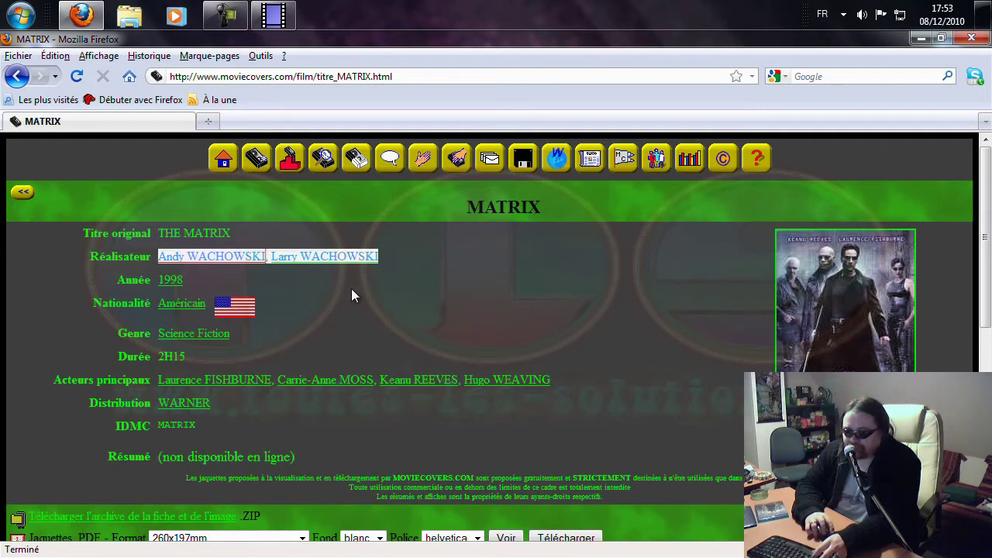
click(308, 308)
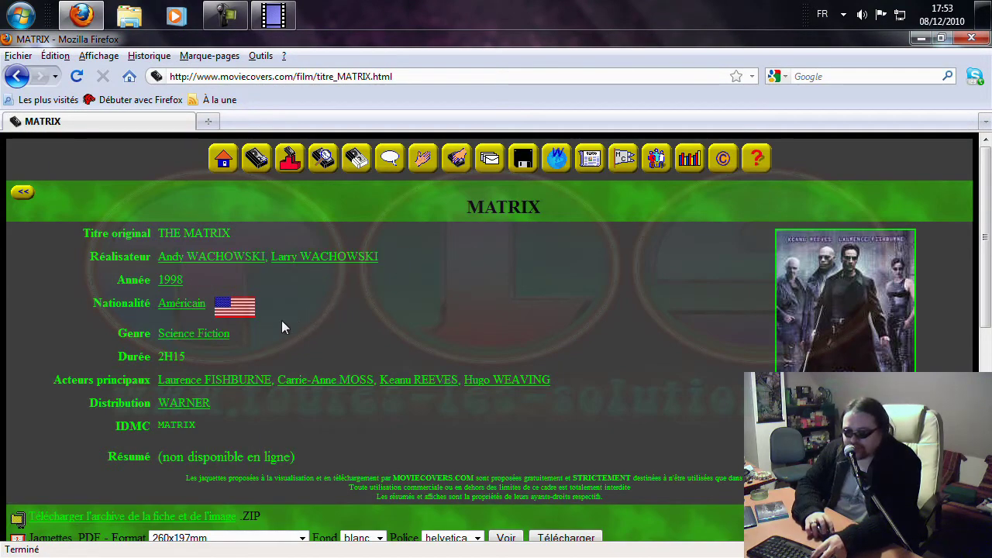
drag(550, 378, 154, 380)
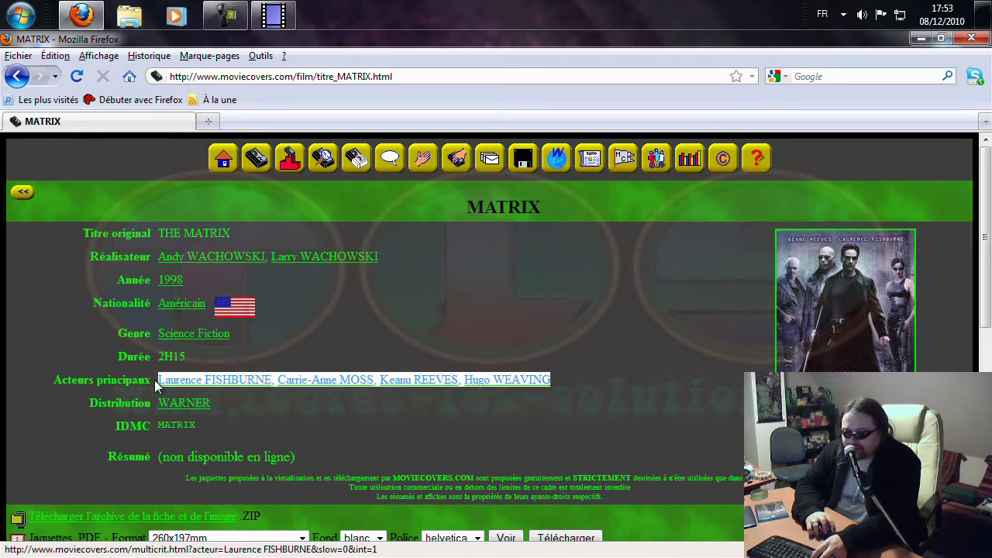
right_click(197, 380)
click(265, 496)
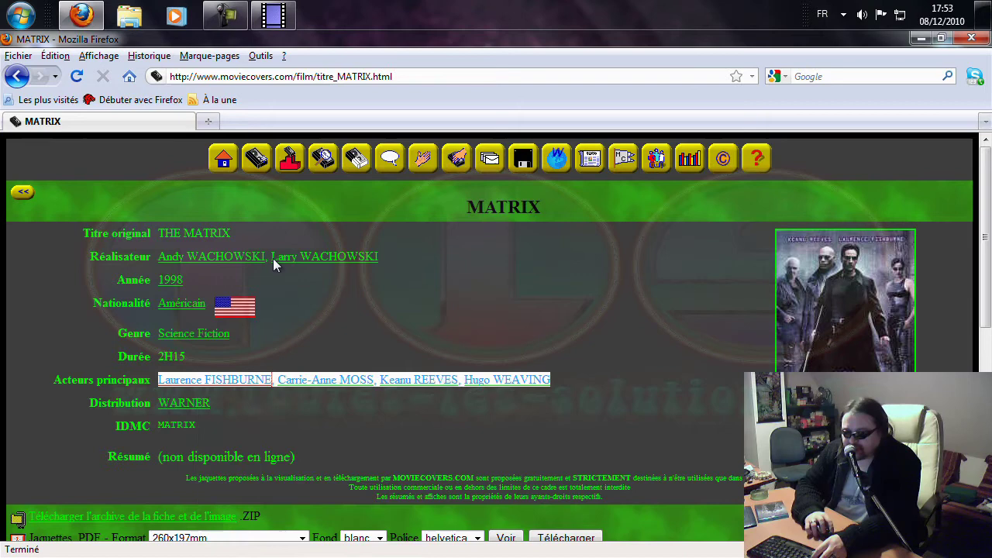
Switch to Ant Movie Catalog and paste the copied actor names into the film's Acteurs field.
click(274, 15)
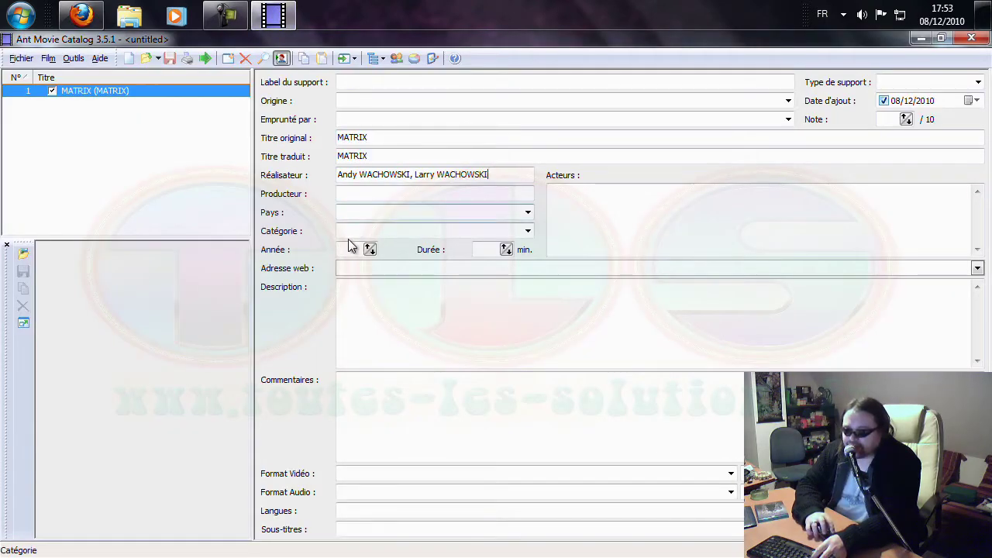
click(581, 199)
right_click(580, 199)
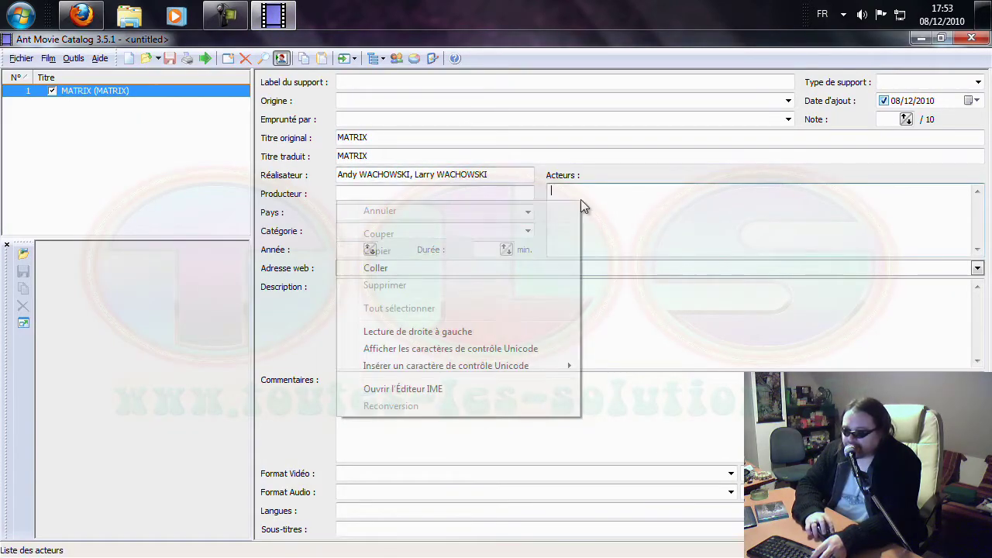
click(483, 267)
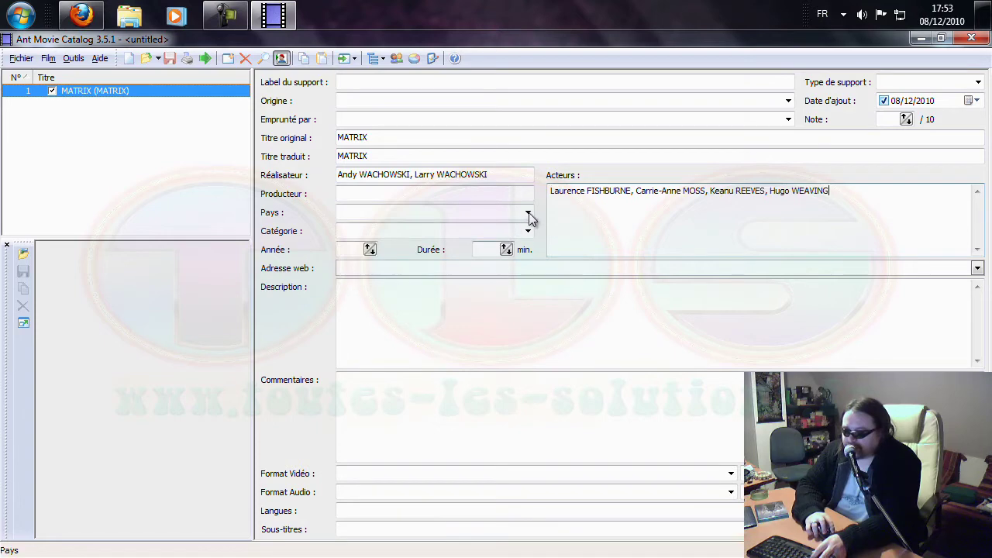
Fill in Warner as the producer, Etats-Unis as the country and Science Fiction as the category.
click(372, 193)
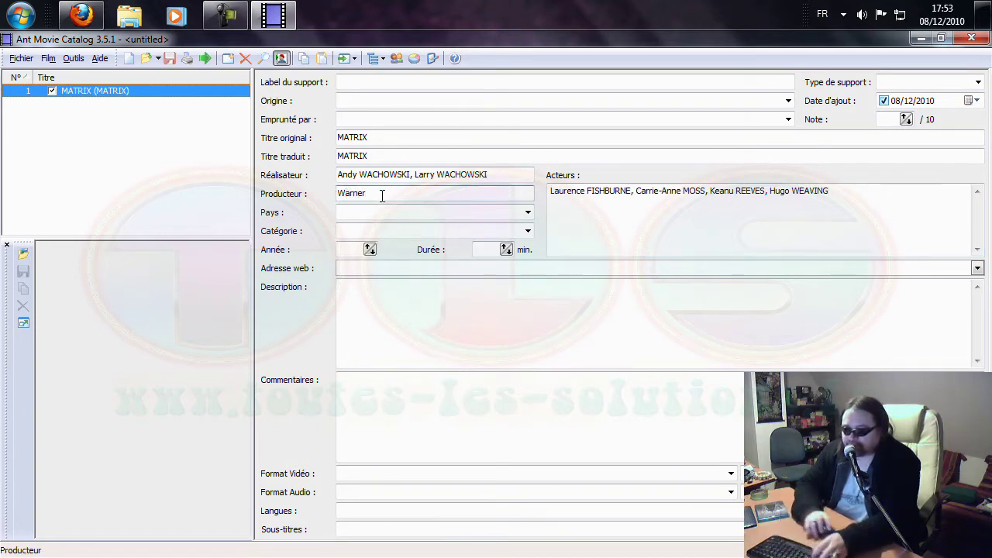
key(Tab)
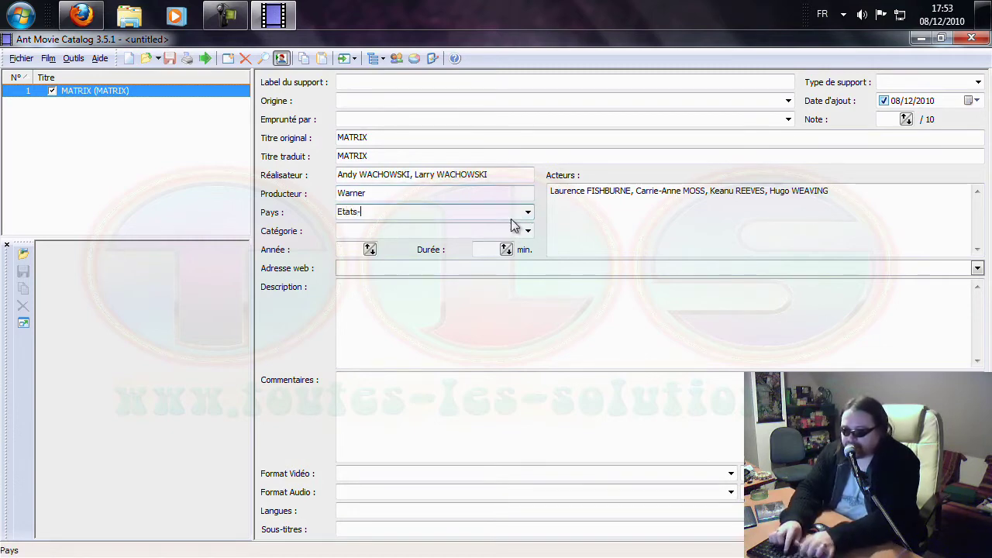
click(467, 232)
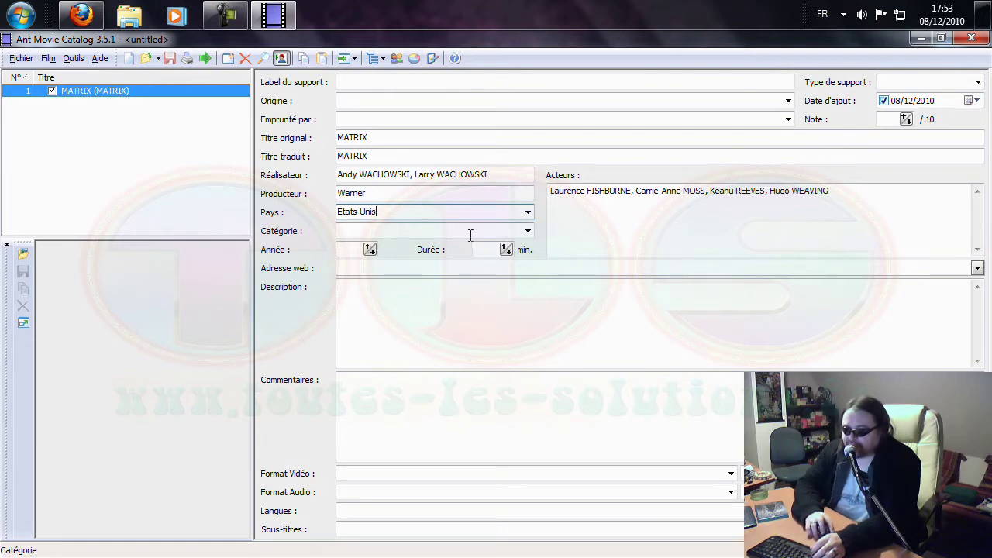
text(S)
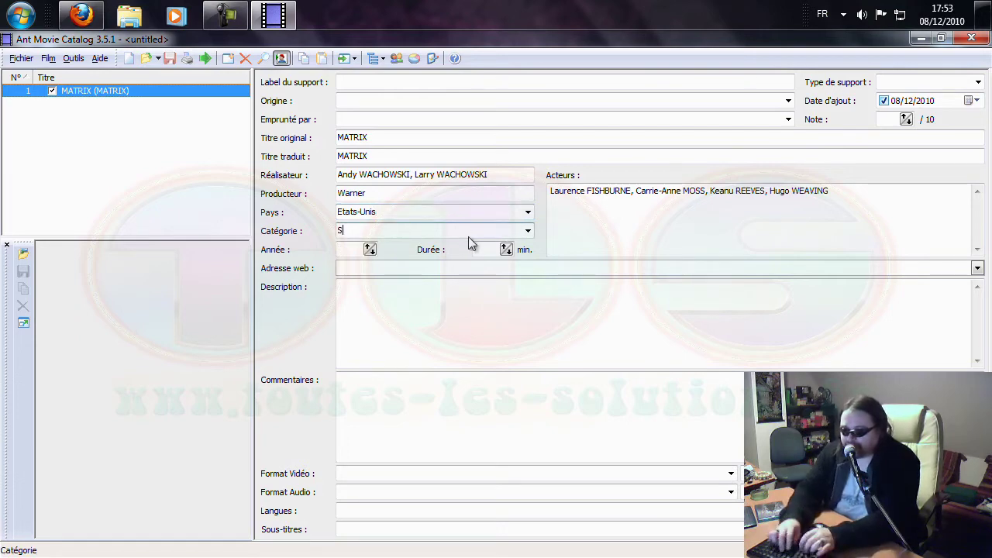
text(cience Fiction)
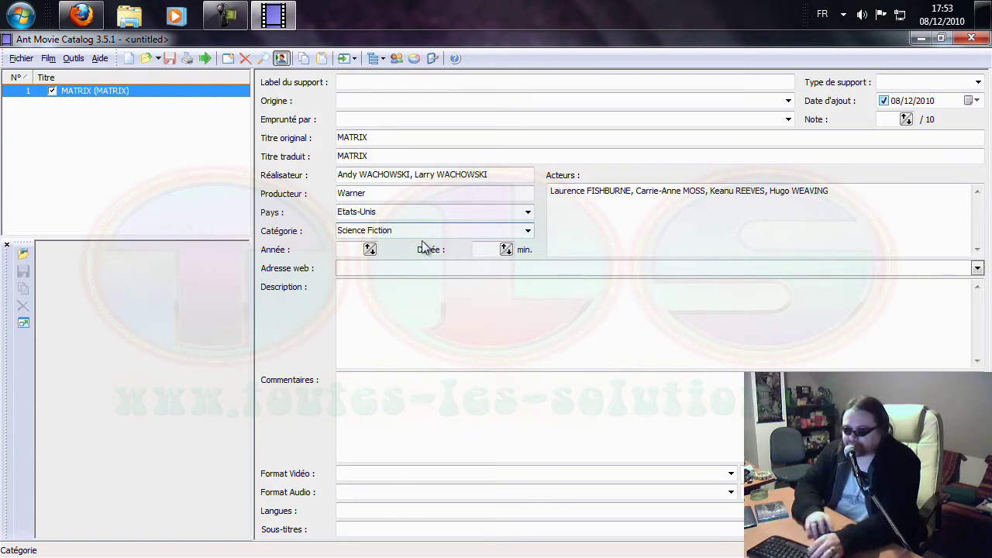
Set the film's year to 1998 and its duration to 135 minutes, consulting the MATRIX page in Firefox.
key(Tab)
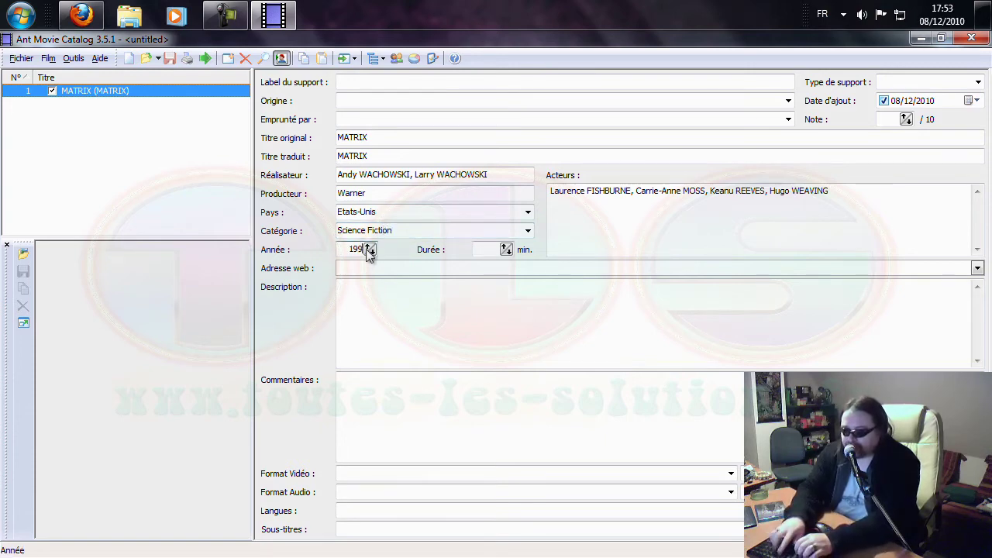
click(81, 17)
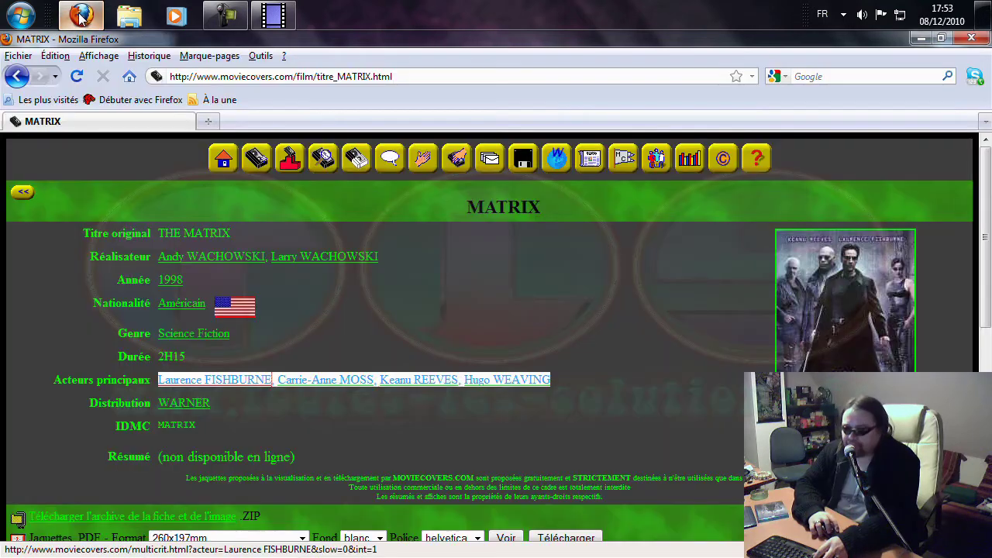
click(354, 308)
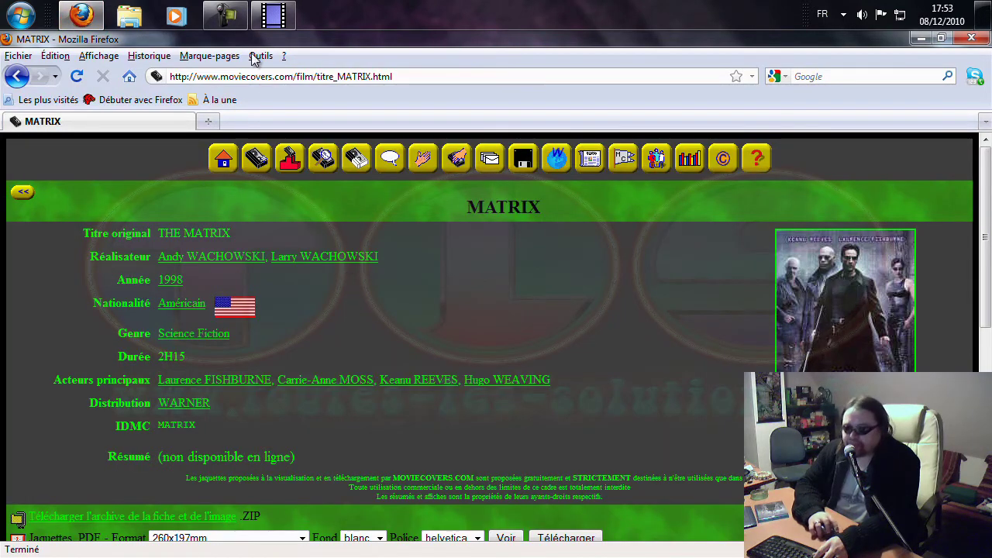
click(276, 18)
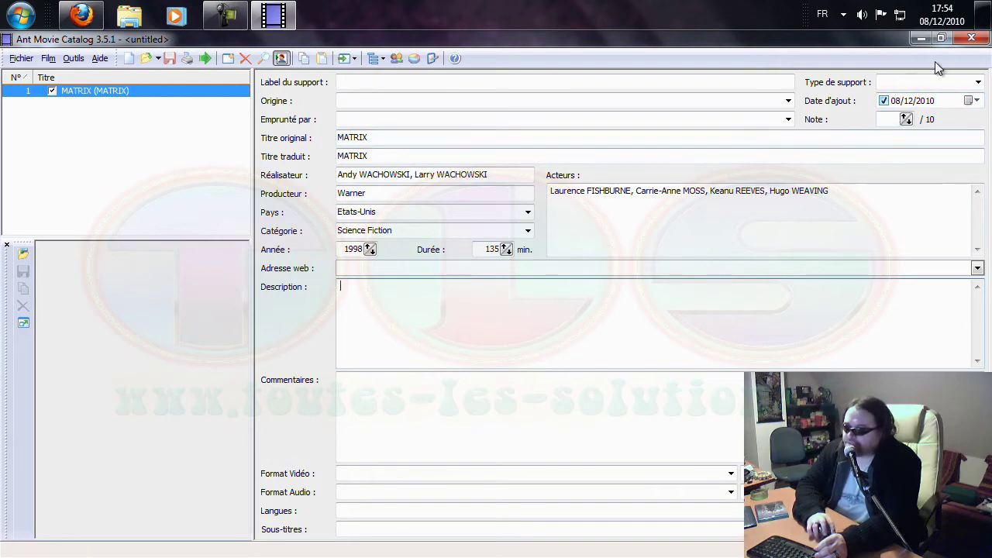
Return to Firefox and download the MATRIX sheet and image archive to the desktop as MATRIX.zip.
click(921, 39)
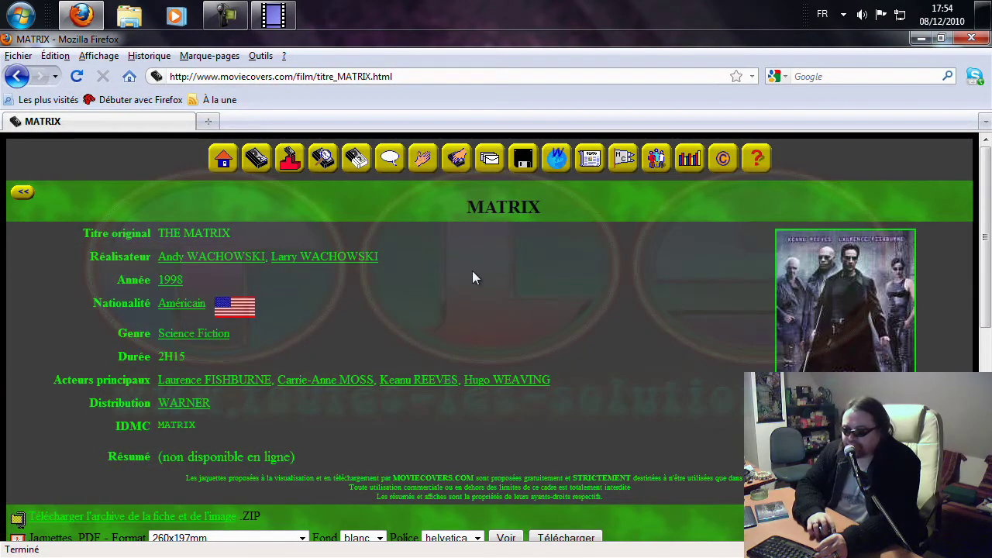
scroll(472, 278, down, 4)
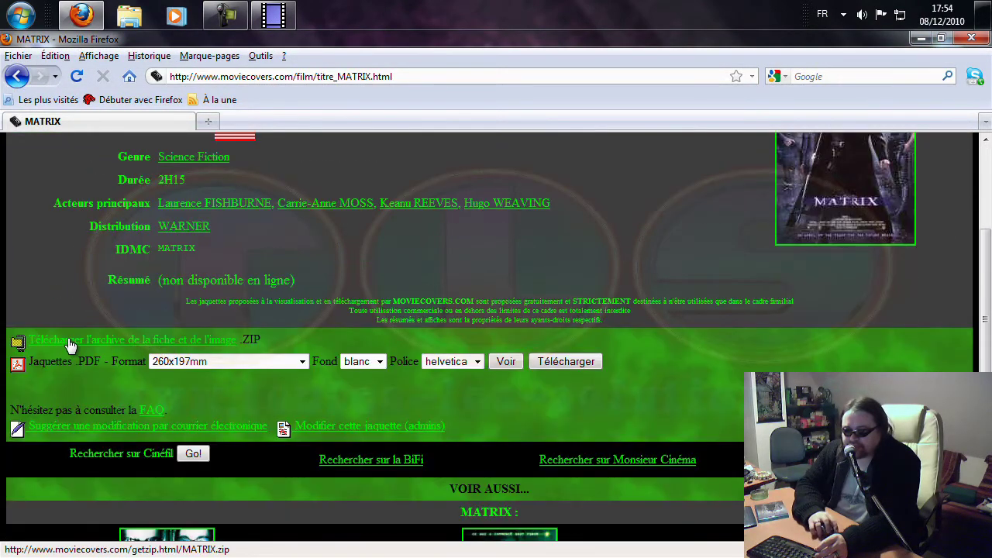
click(157, 345)
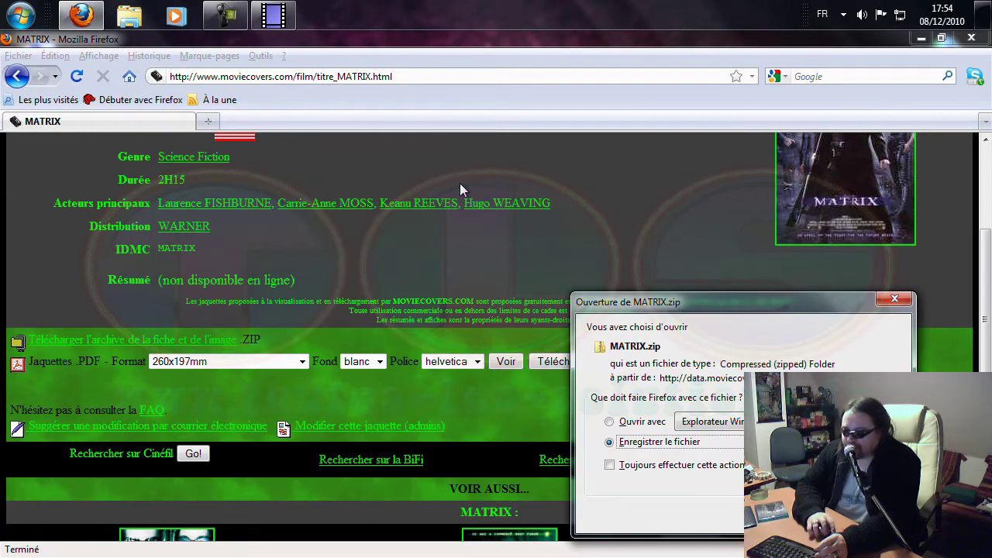
click(503, 341)
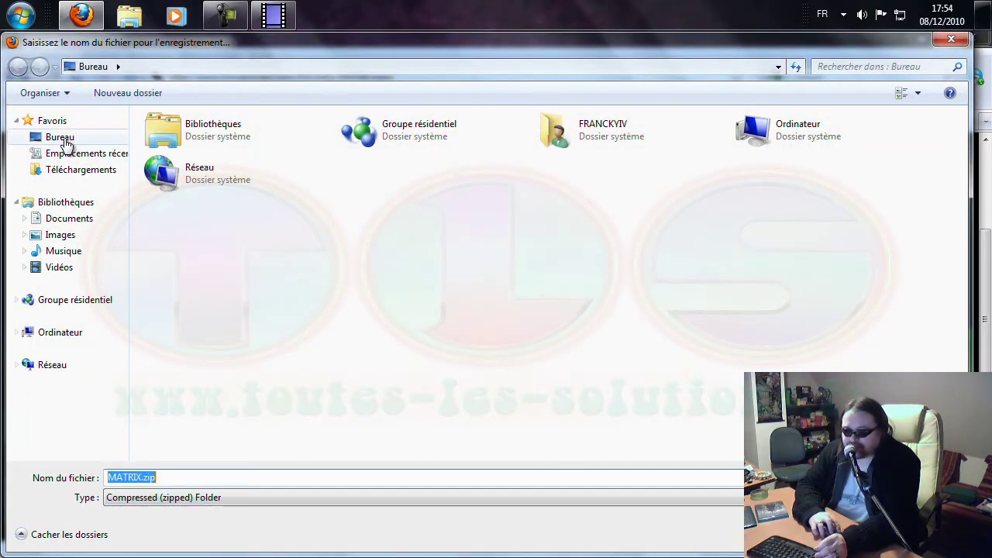
click(62, 137)
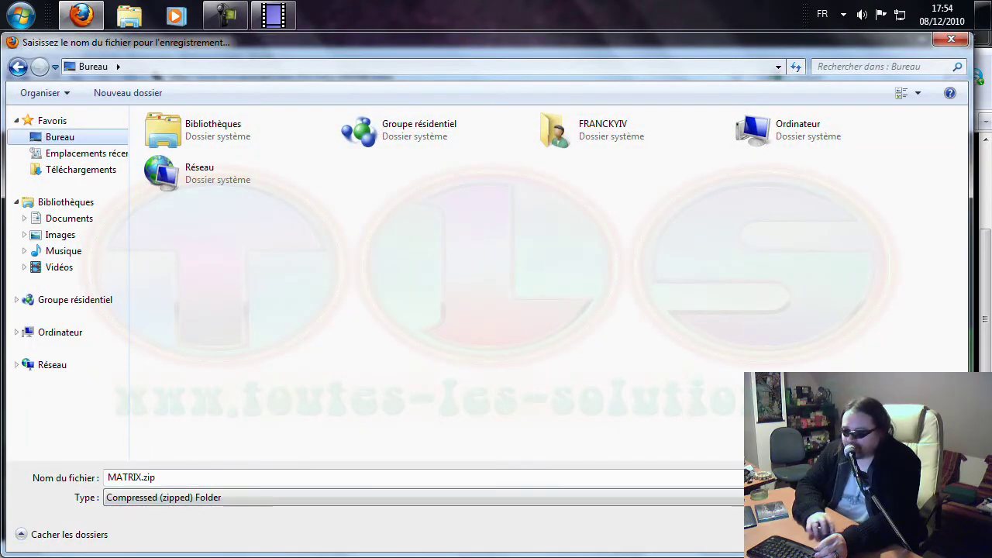
key(Return)
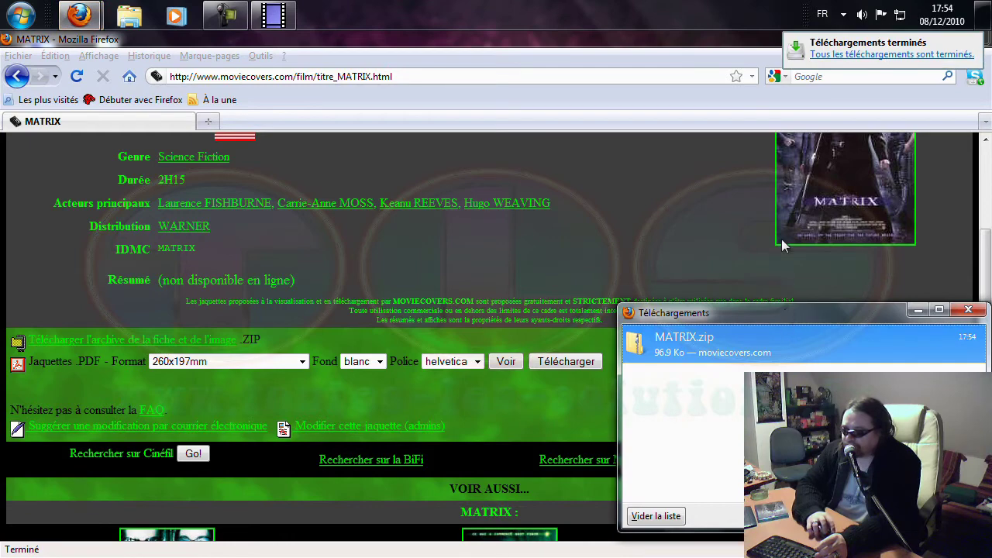
Remove MATRIX.zip from Firefox's download list and close the downloads window.
drag(780, 314, 768, 94)
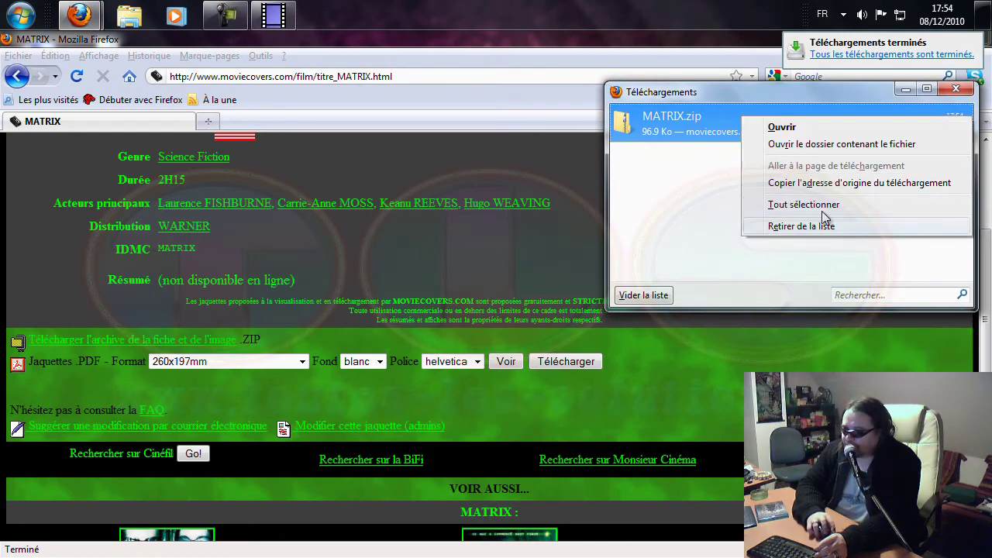
click(806, 226)
click(956, 89)
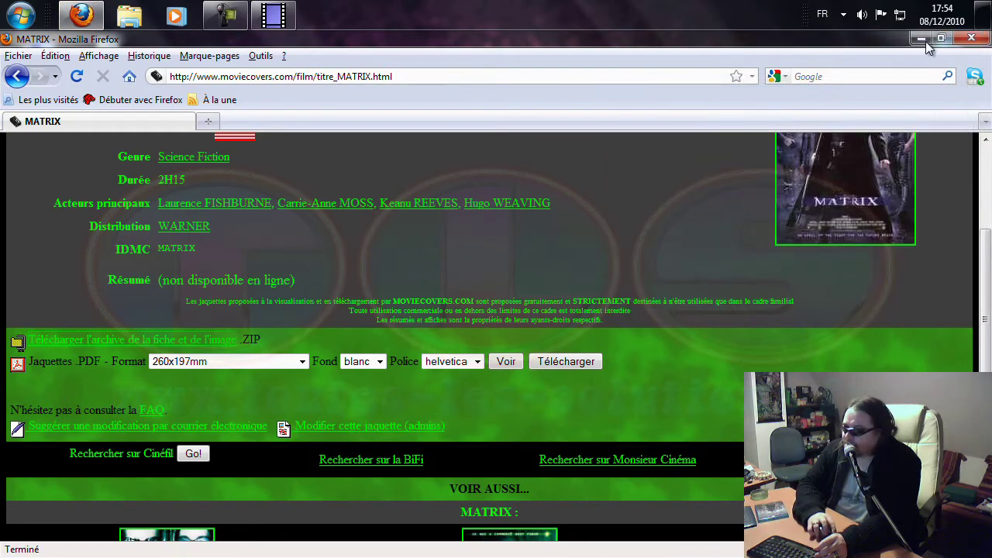
Go to the desktop and extract MATRIX.zip with 7-Zip into its own MATRIX folder.
click(921, 39)
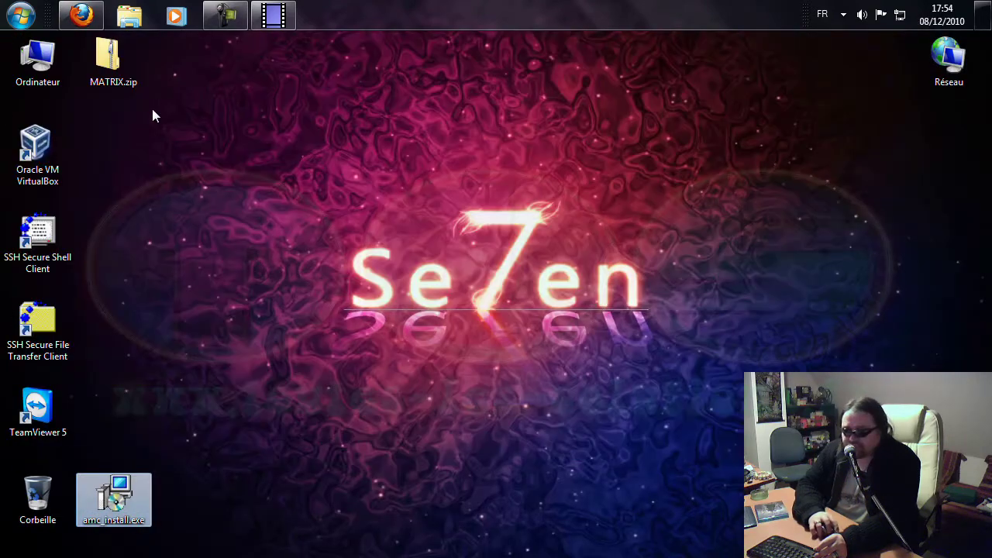
right_click(112, 62)
mouse_move(160, 200)
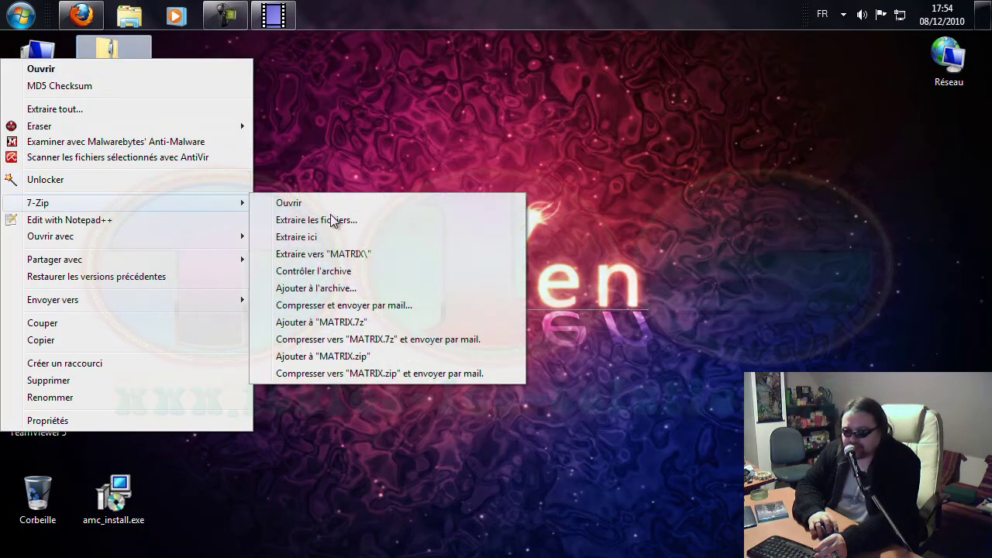
click(368, 252)
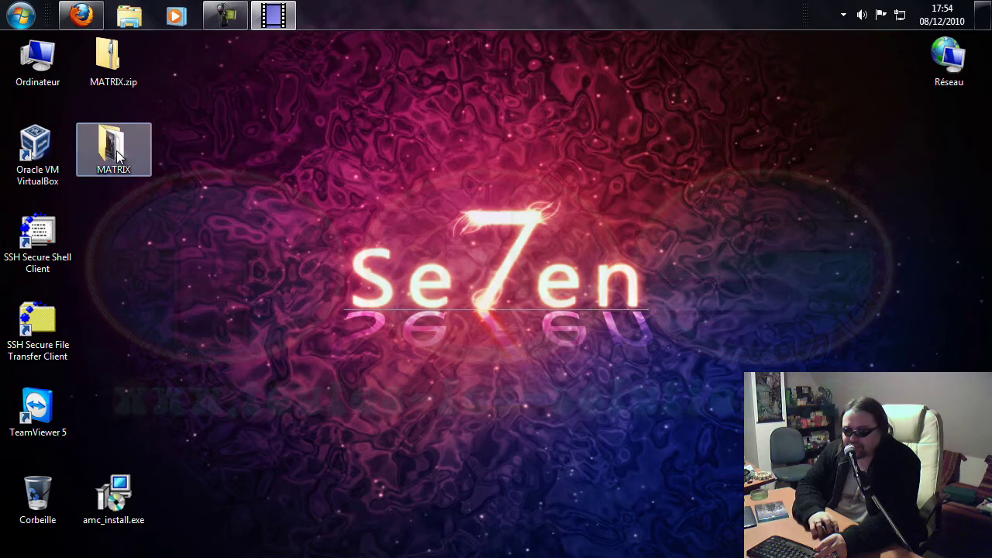
Open MATRIX.film from the extracted MATRIX folder in Notepad++, copy the summary on line 8, and minimize the editor.
double_click(113, 146)
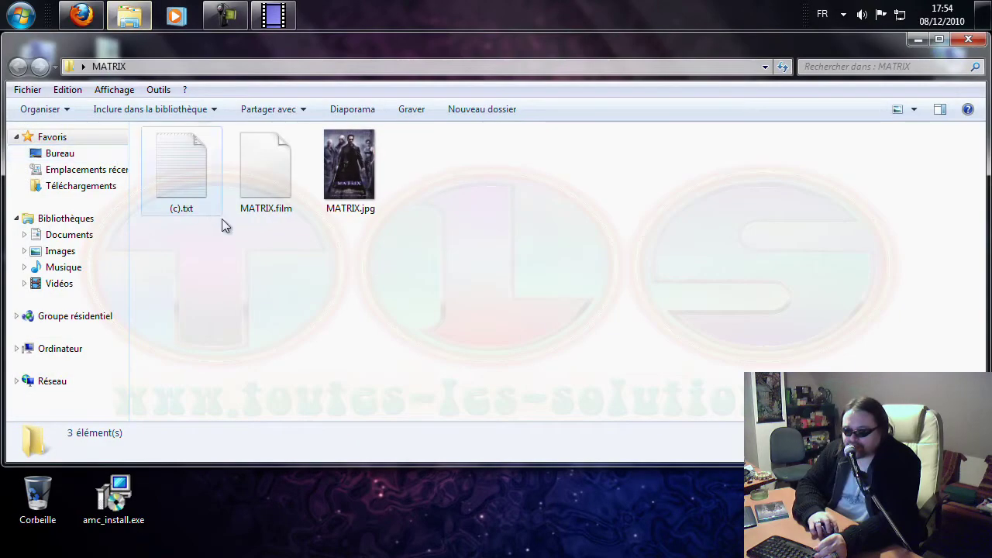
right_click(267, 168)
click(187, 245)
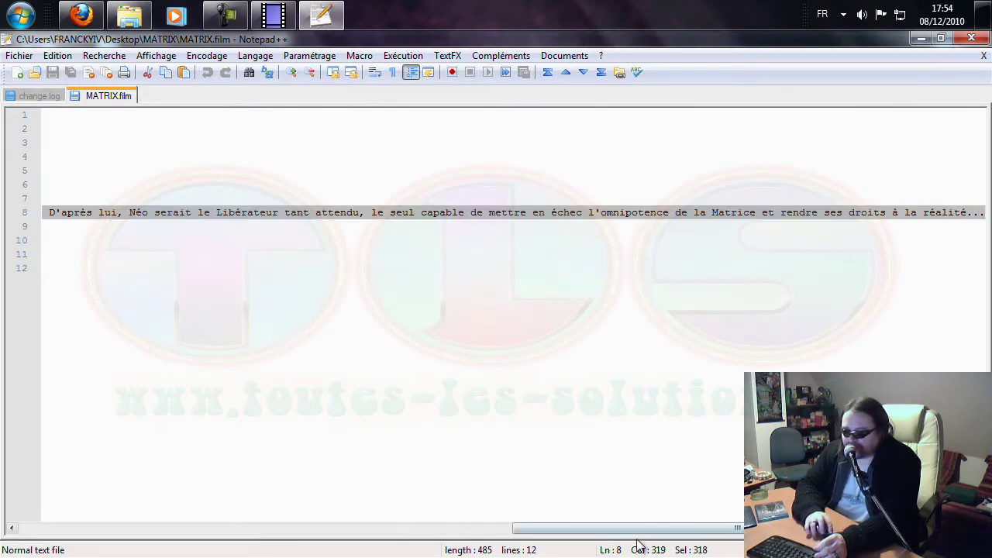
drag(589, 536, 85, 525)
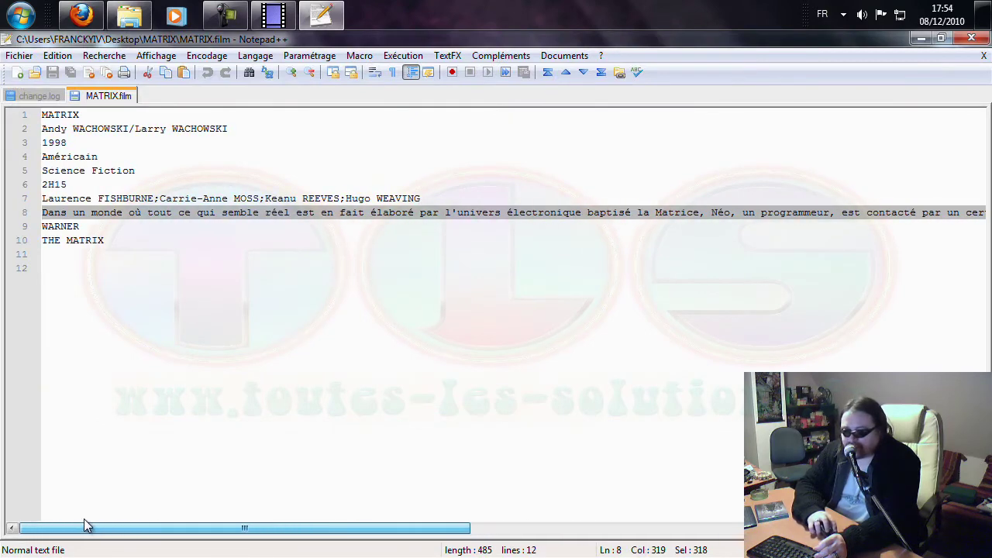
right_click(263, 210)
click(314, 193)
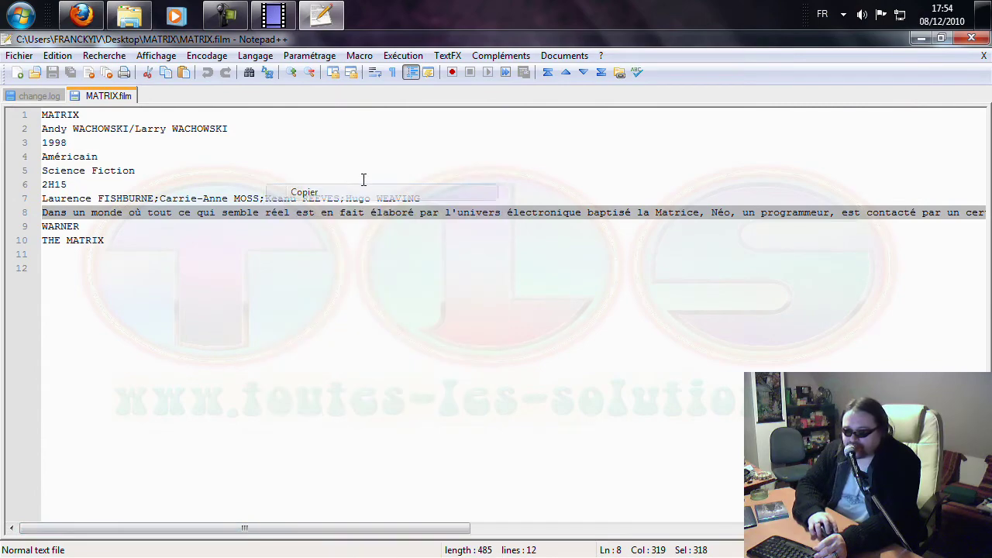
click(921, 40)
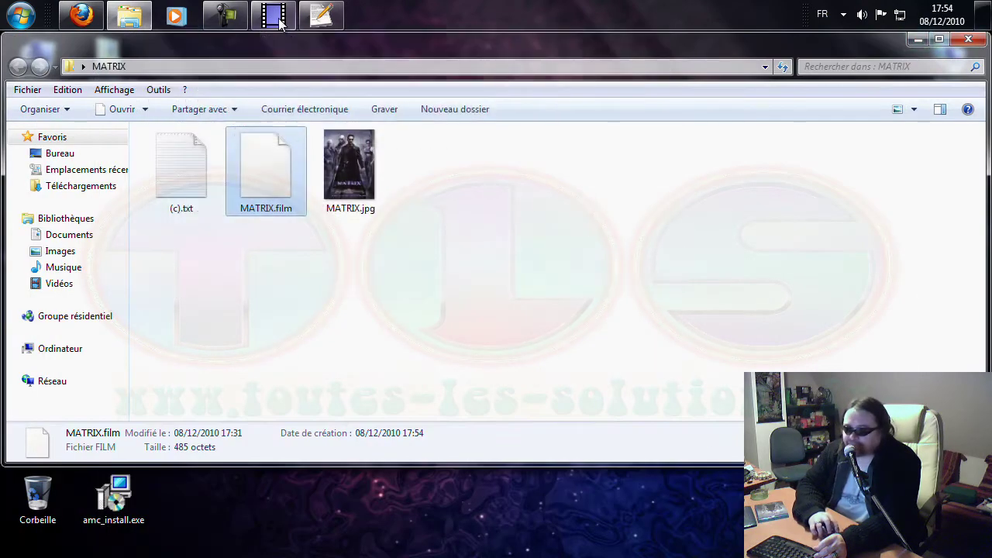
Switch to Ant Movie Catalog and paste the copied summary into the film's Description field.
click(272, 16)
right_click(386, 304)
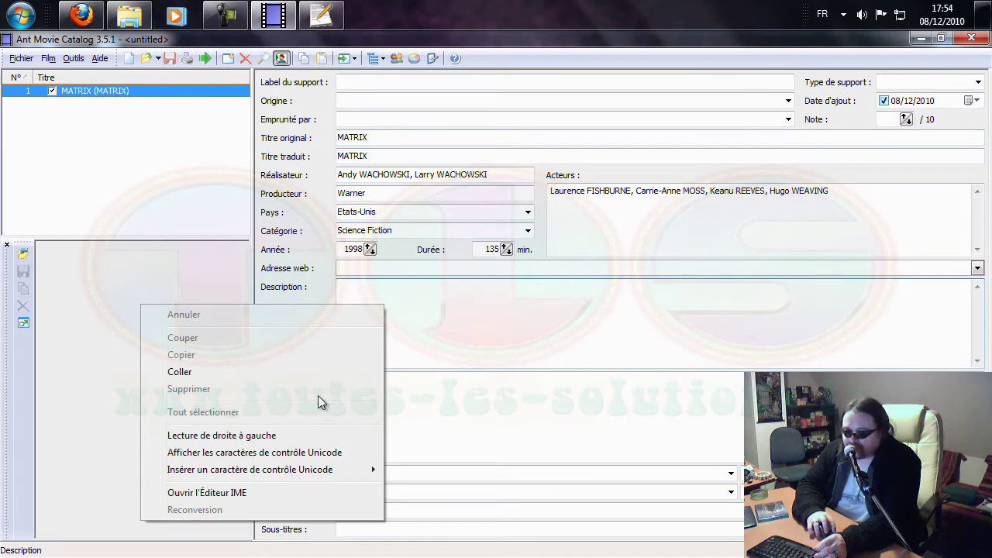
click(316, 374)
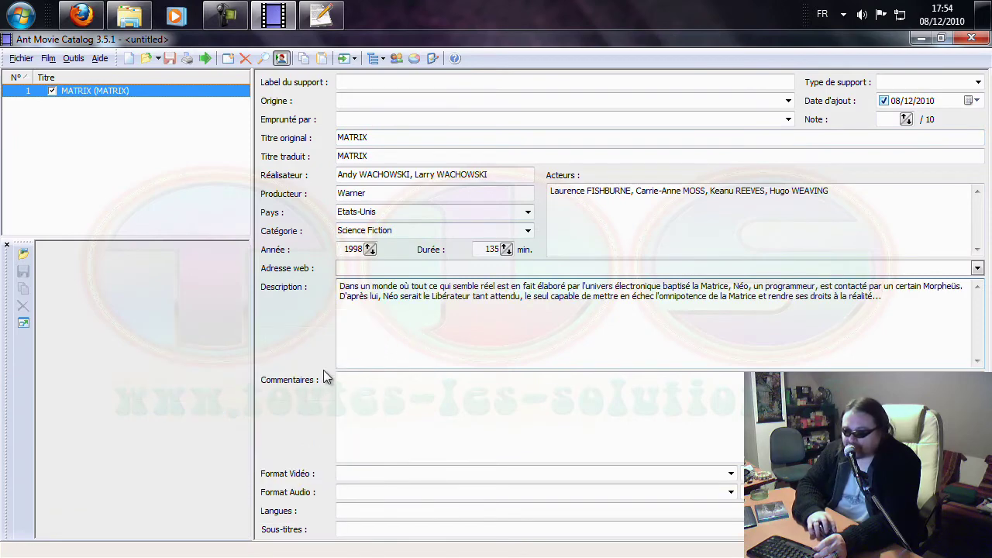
Set the film's Langues field to Français.
click(386, 392)
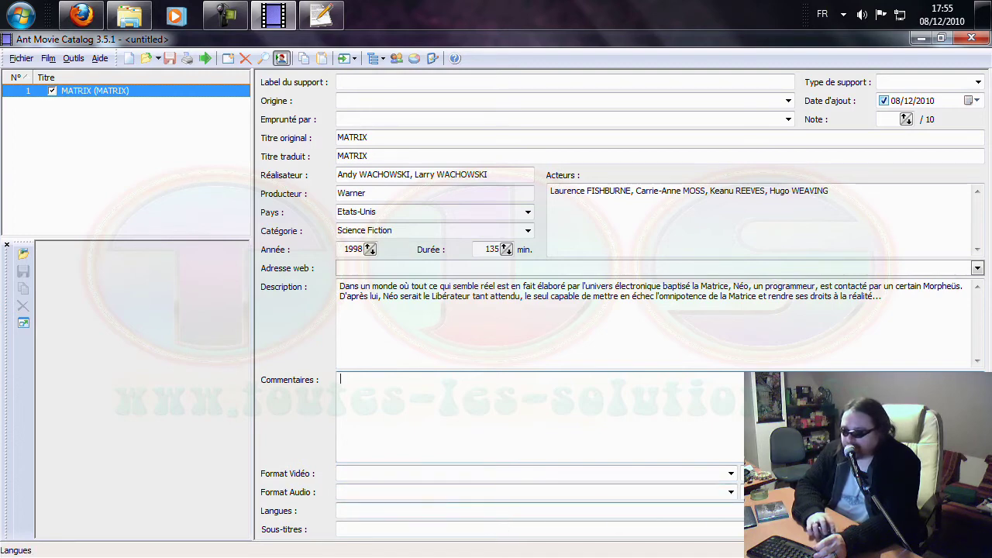
click(496, 516)
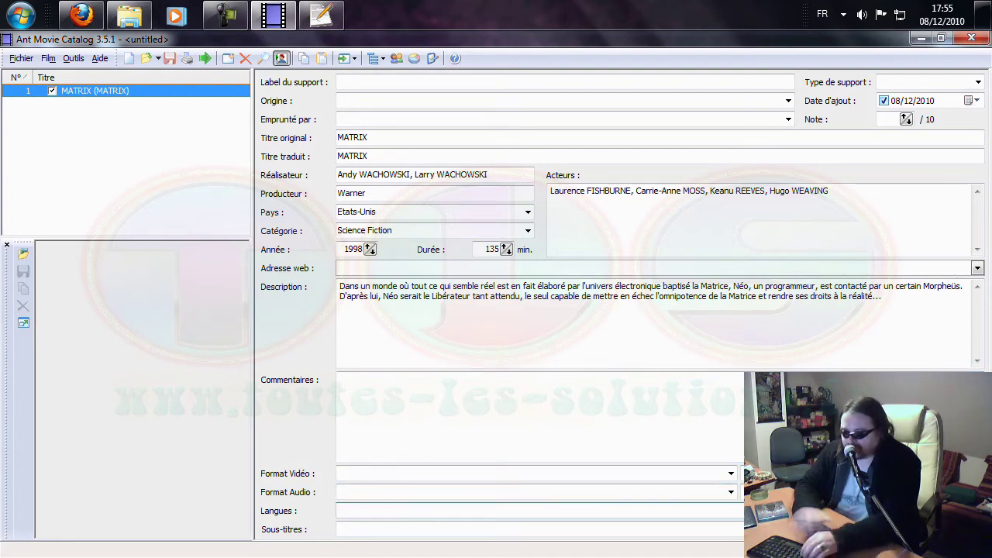
text(Français)
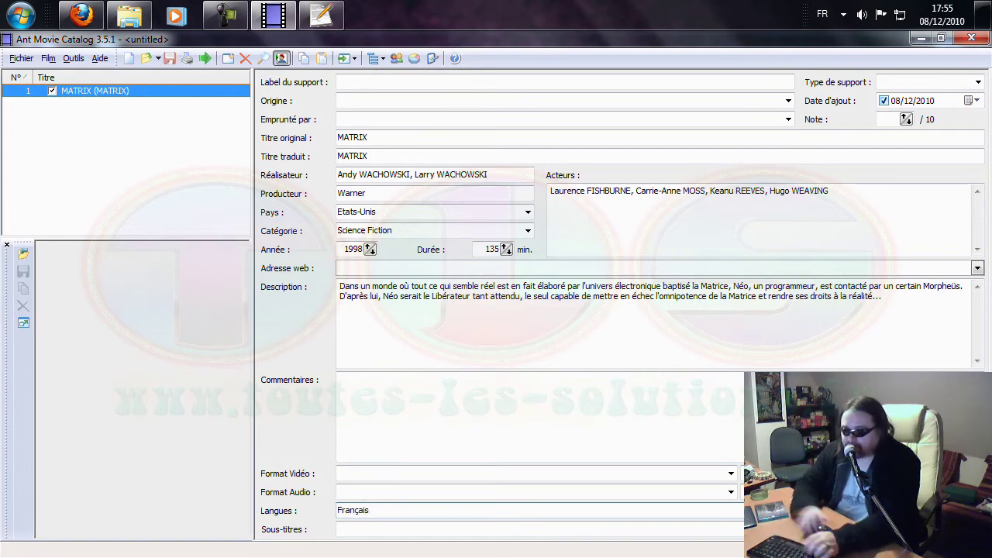
click(496, 529)
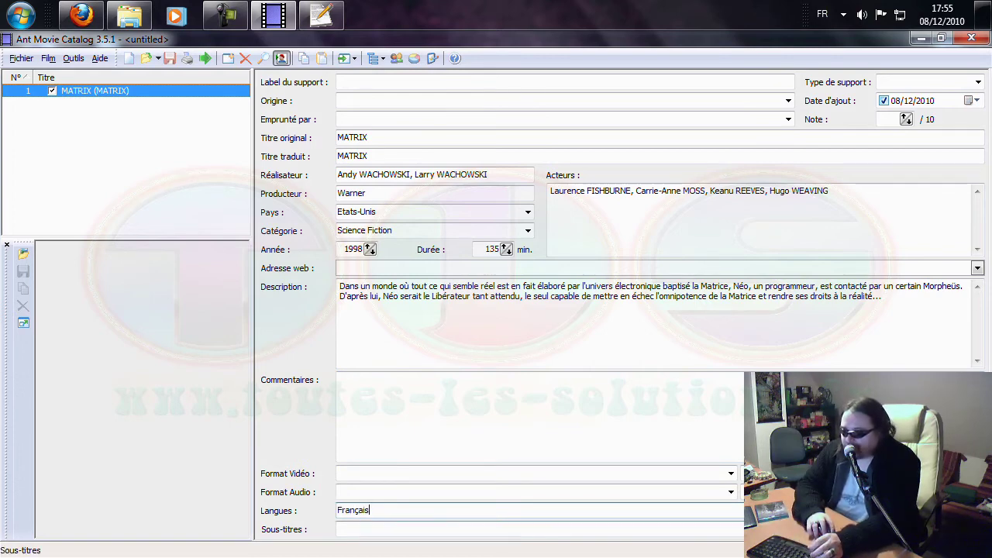
key(Tab)
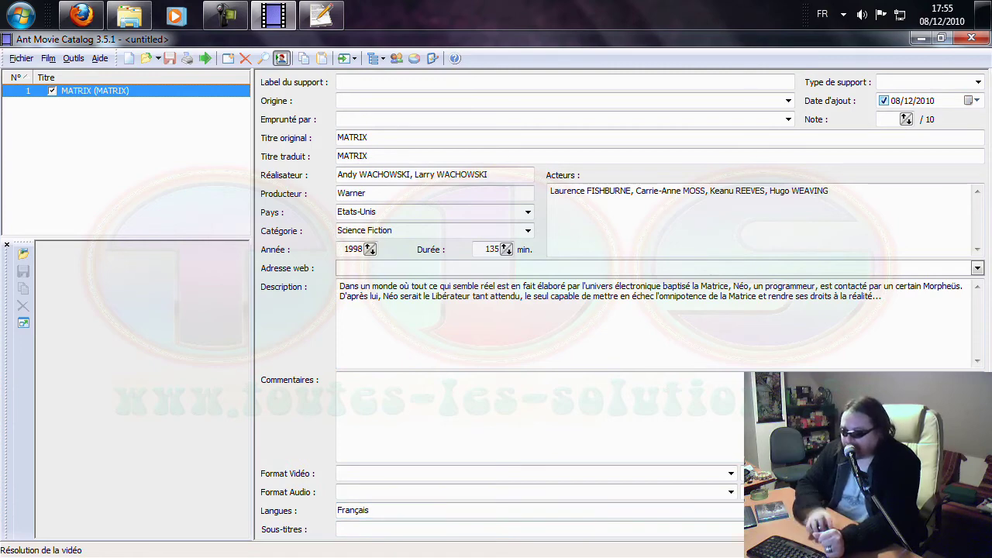
key(Tab)
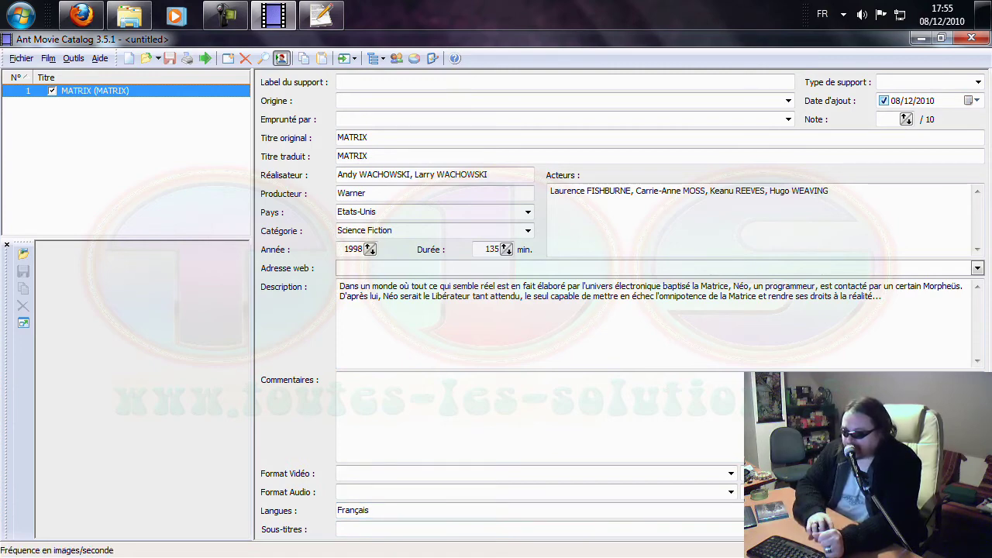
key(Tab)
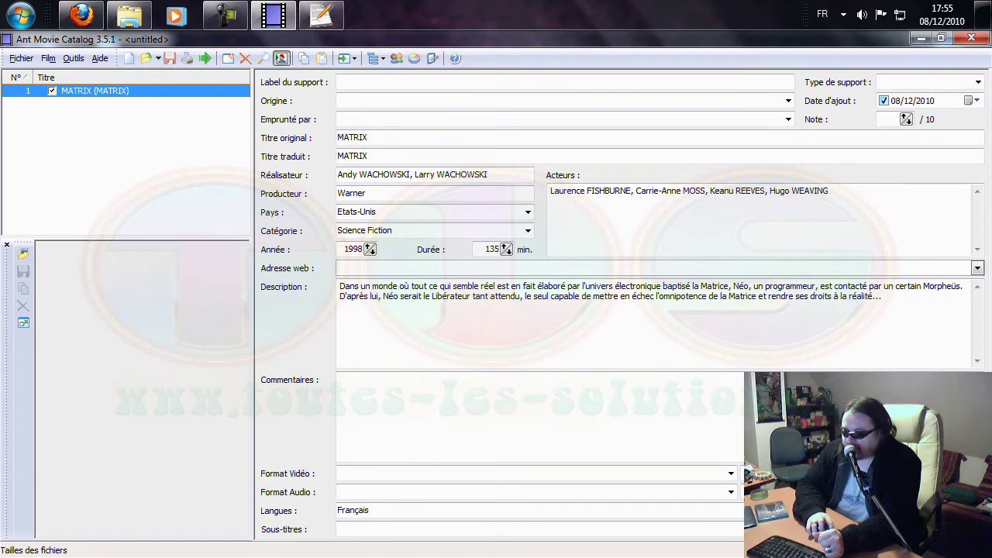
key(Tab)
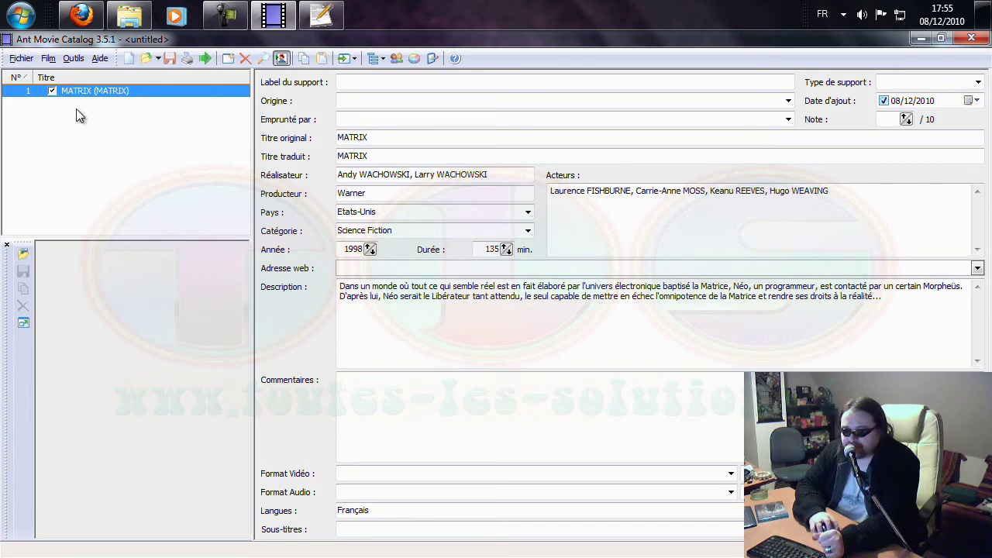
Open the catalogue's statistics to examine the general information, and close them.
click(48, 58)
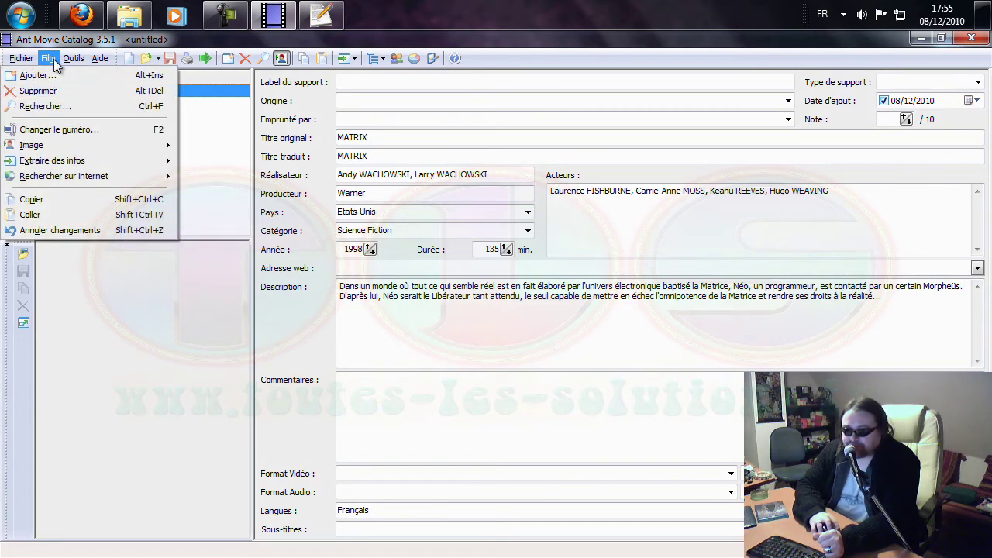
mouse_move(68, 63)
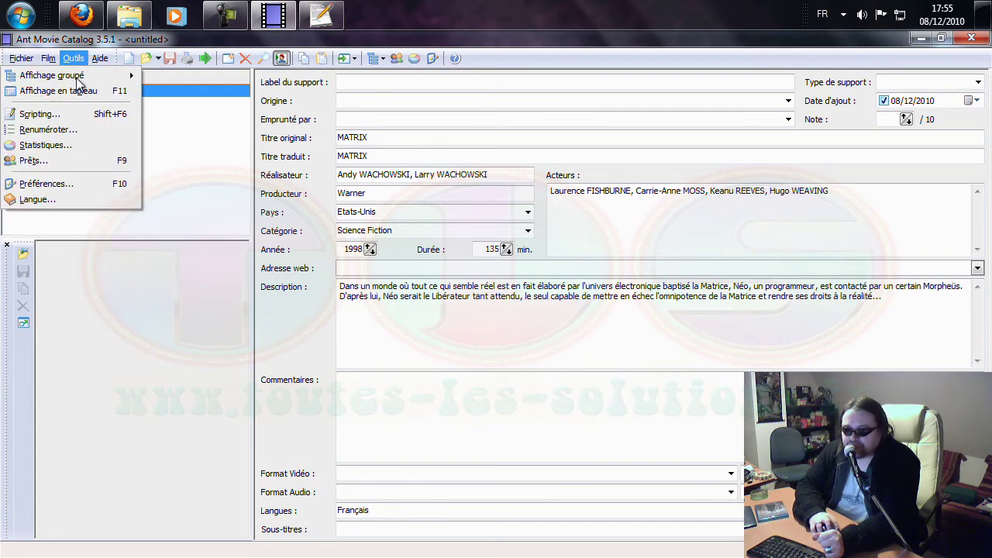
click(89, 144)
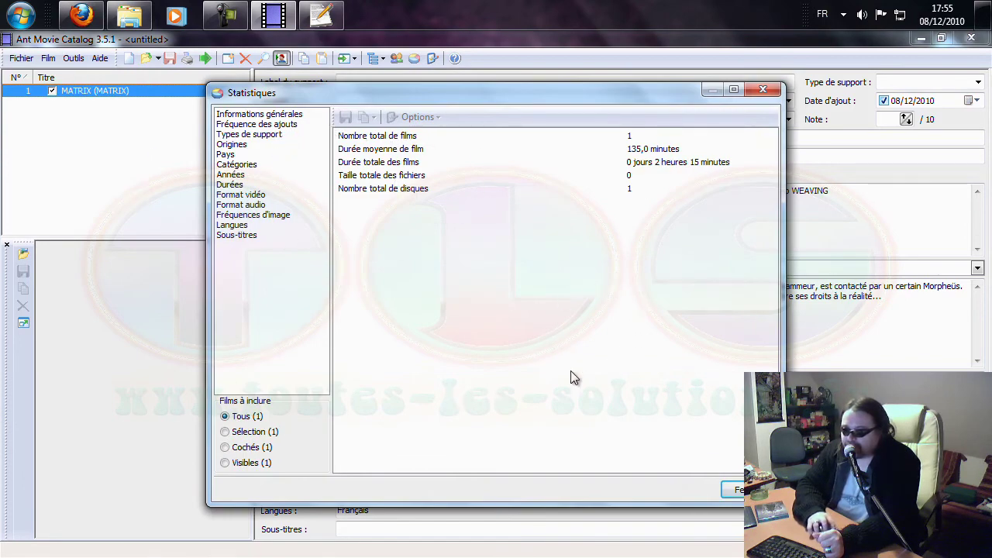
click(732, 490)
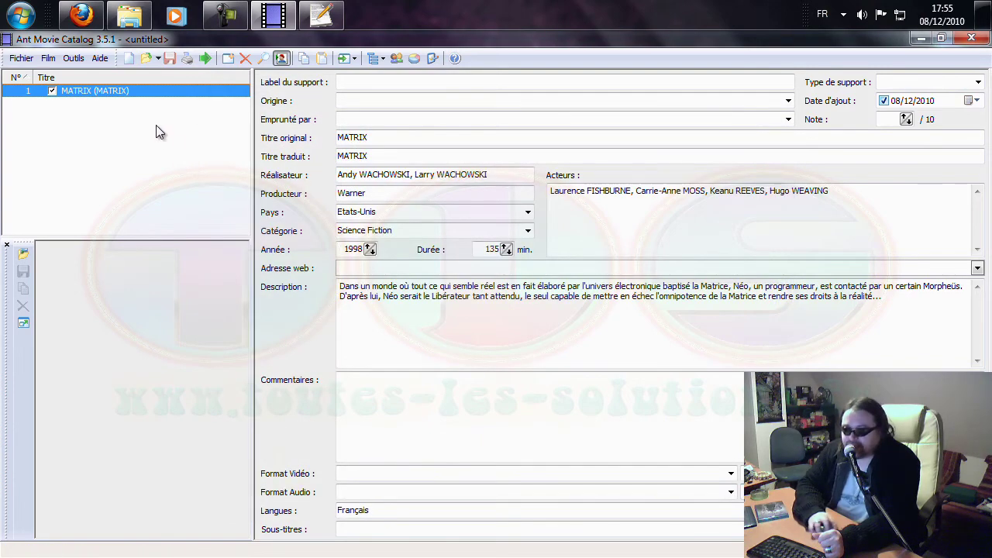
Open the export dialog to review the supported file formats, and close it without exporting.
click(72, 60)
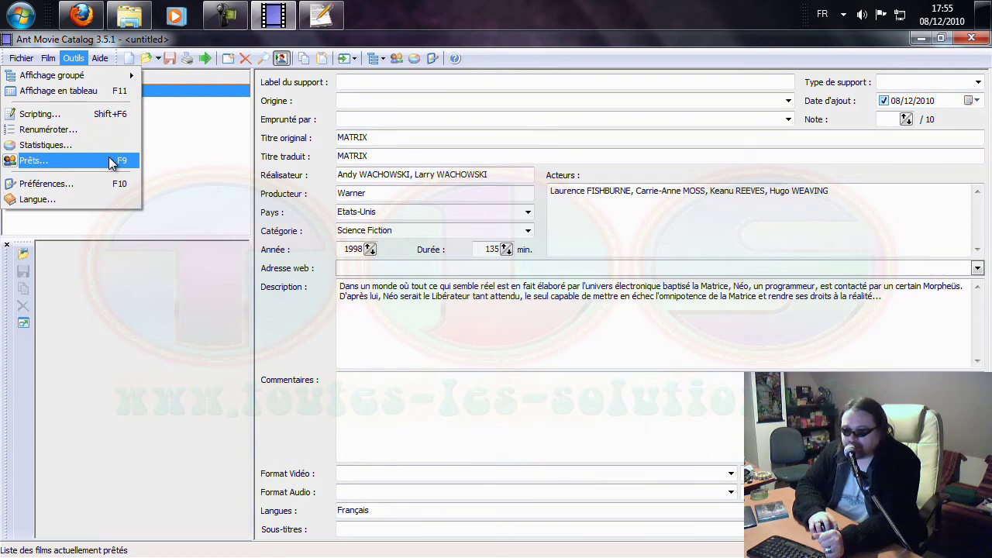
mouse_move(30, 62)
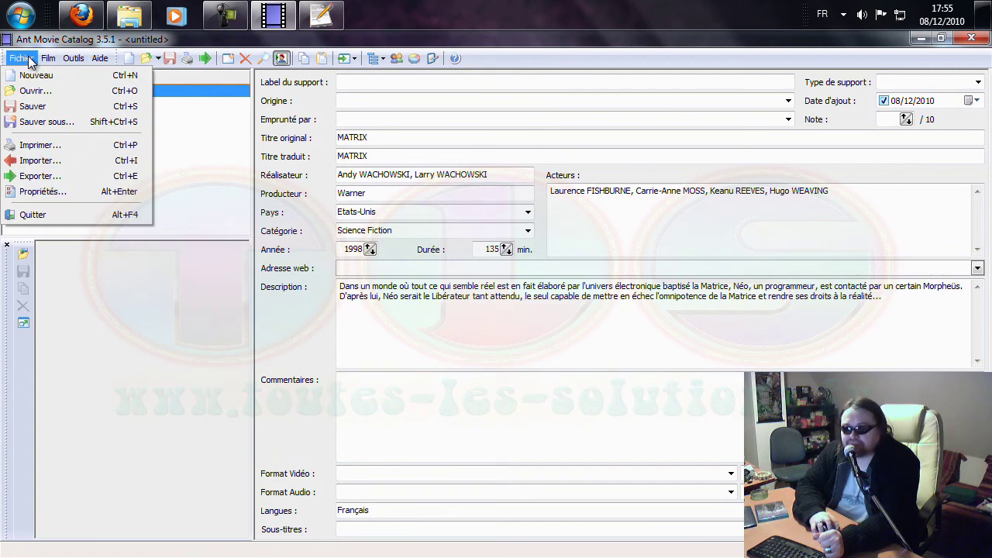
click(71, 176)
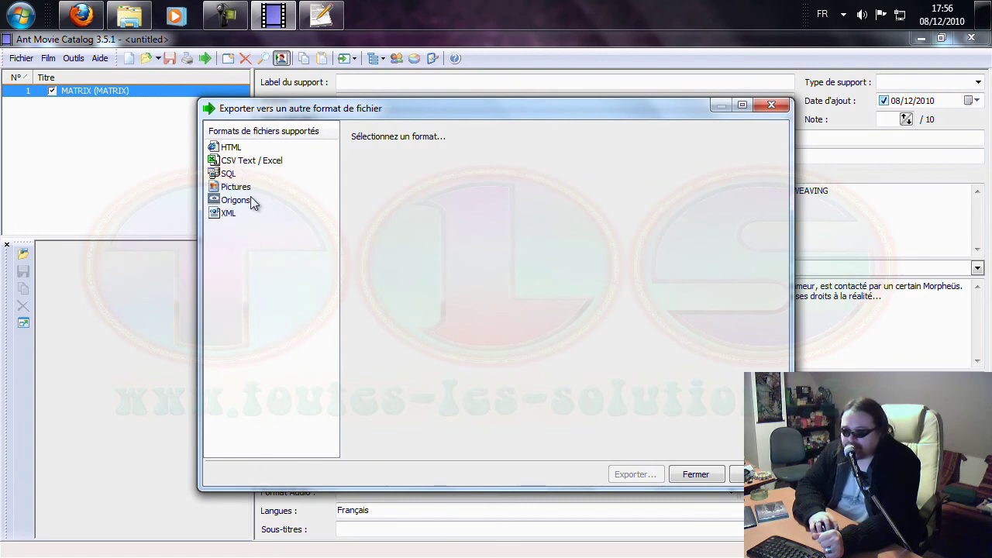
click(707, 475)
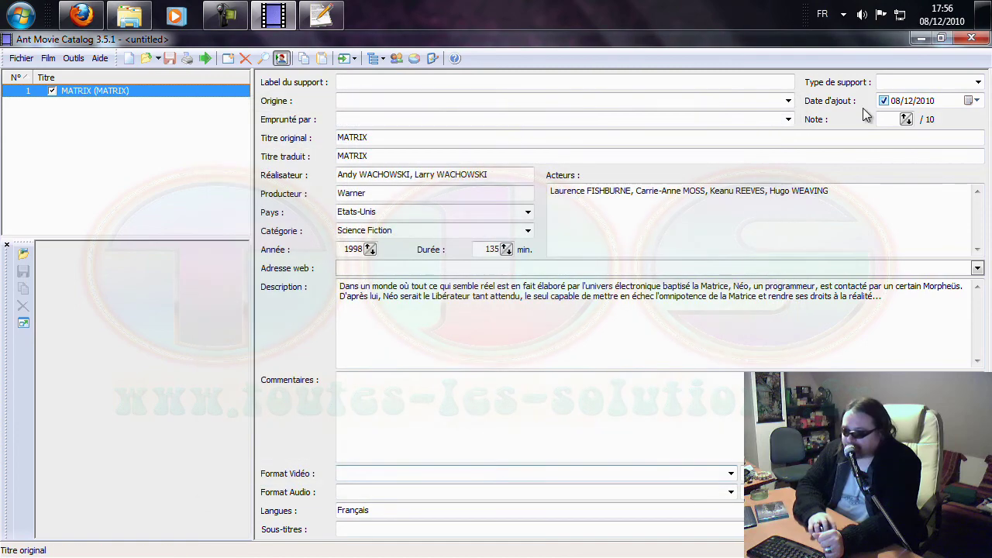
Quit Ant Movie Catalog without saving the modified catalogue and close the MATRIX folder window.
click(971, 38)
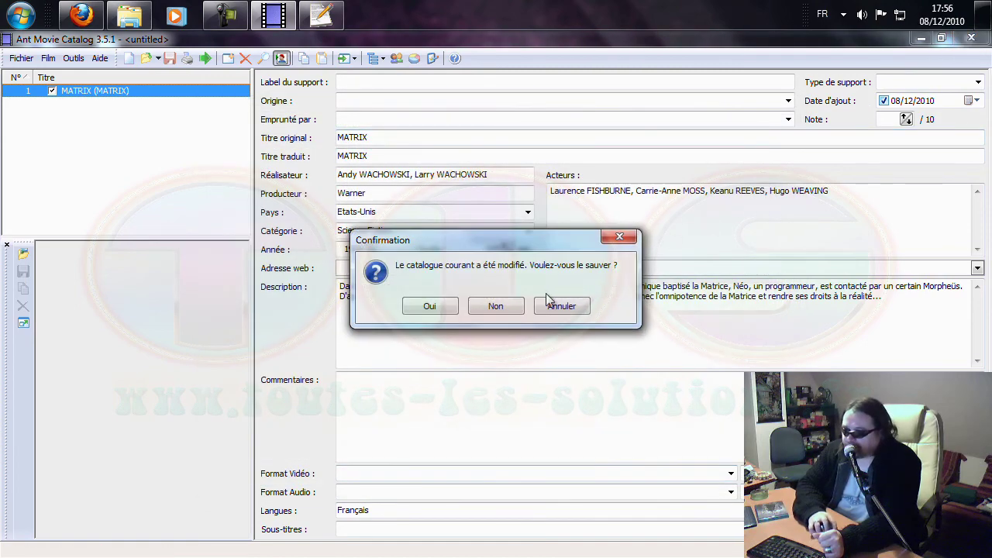
click(507, 311)
key(alt+F4)
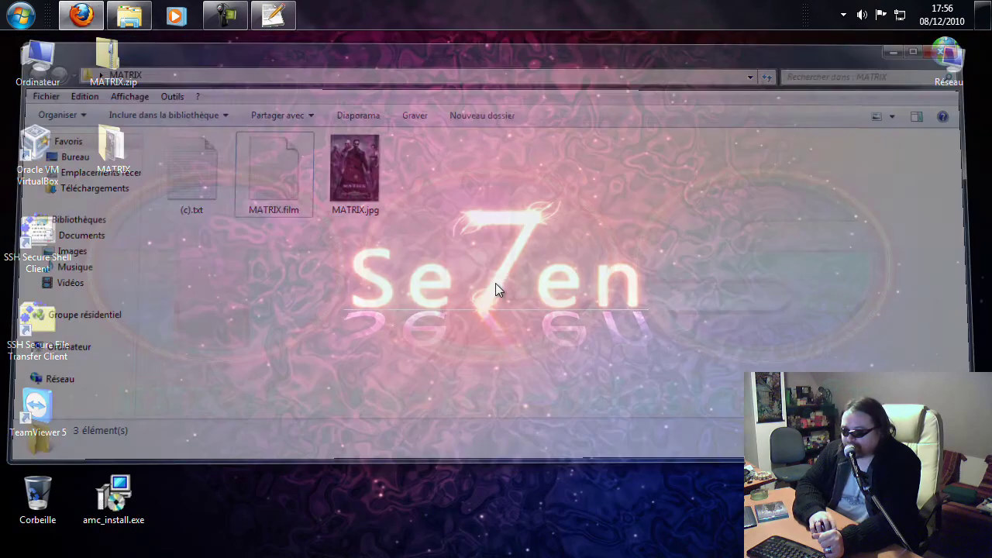